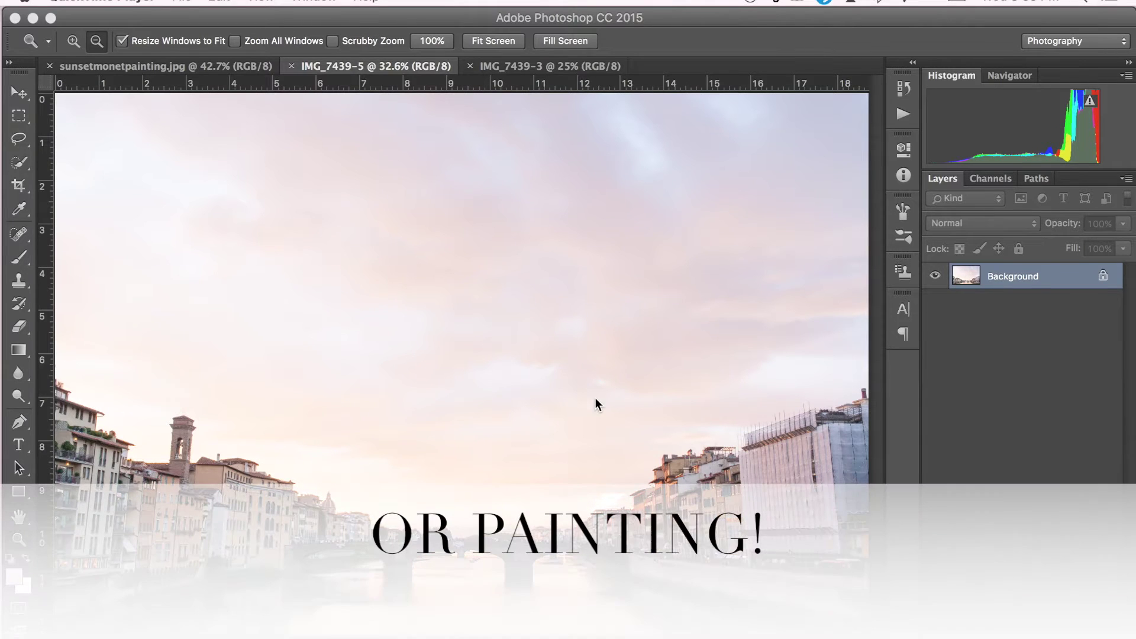
# Open Match Color on the river photo with sunsetmonetpainting.jpg as the colour source.
pyautogui.click(218, 65)
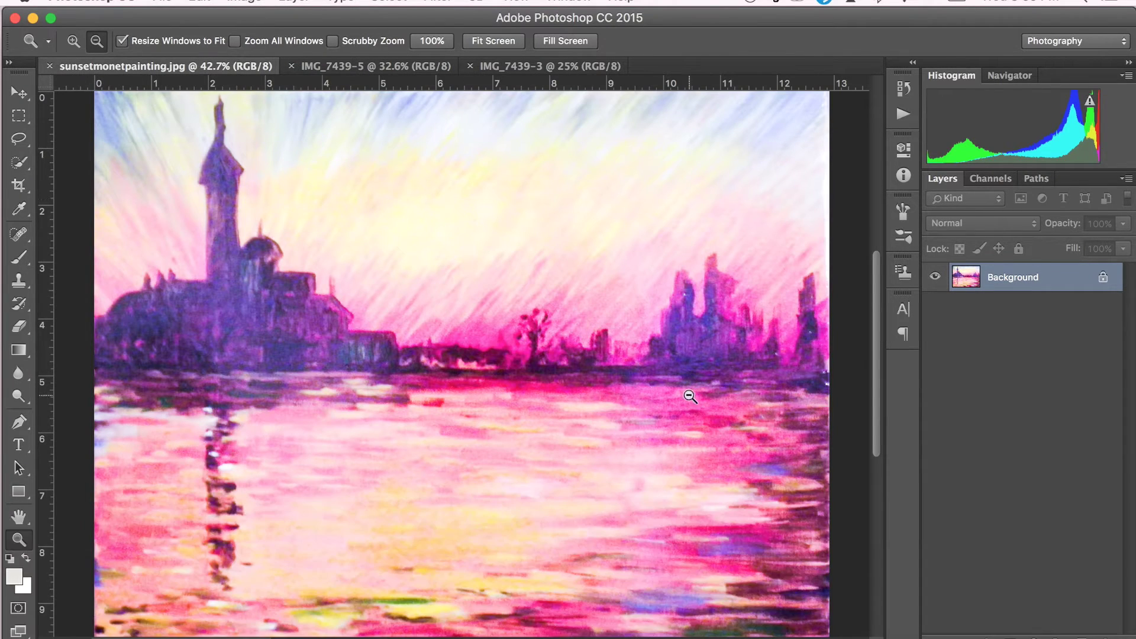
pyautogui.click(414, 74)
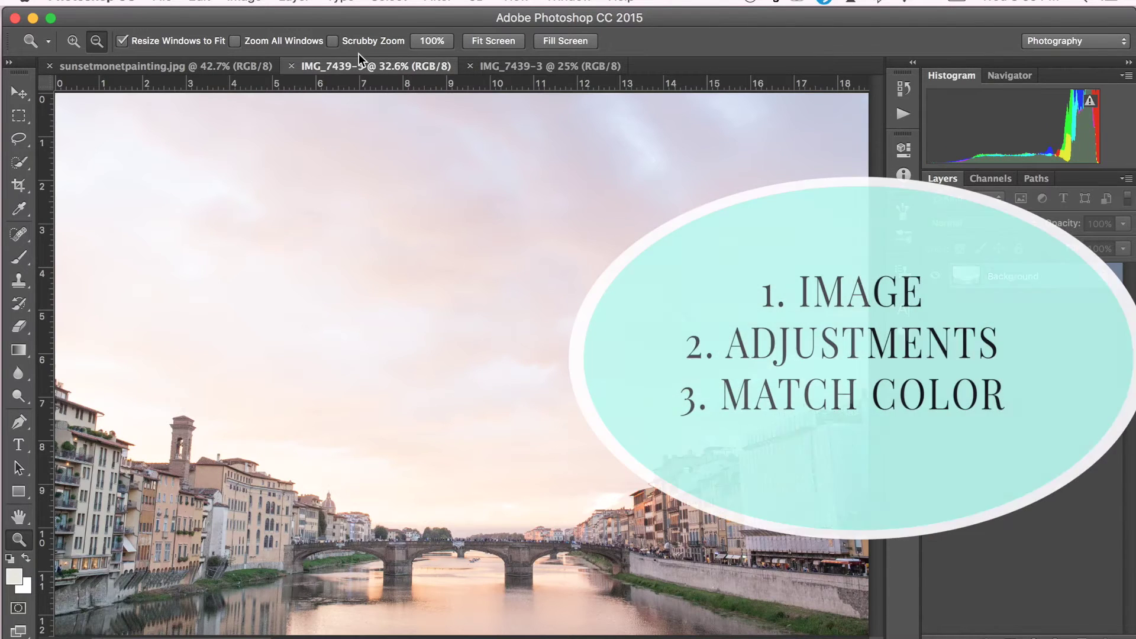
pyautogui.click(244, 3)
pyautogui.moveTo(264, 46)
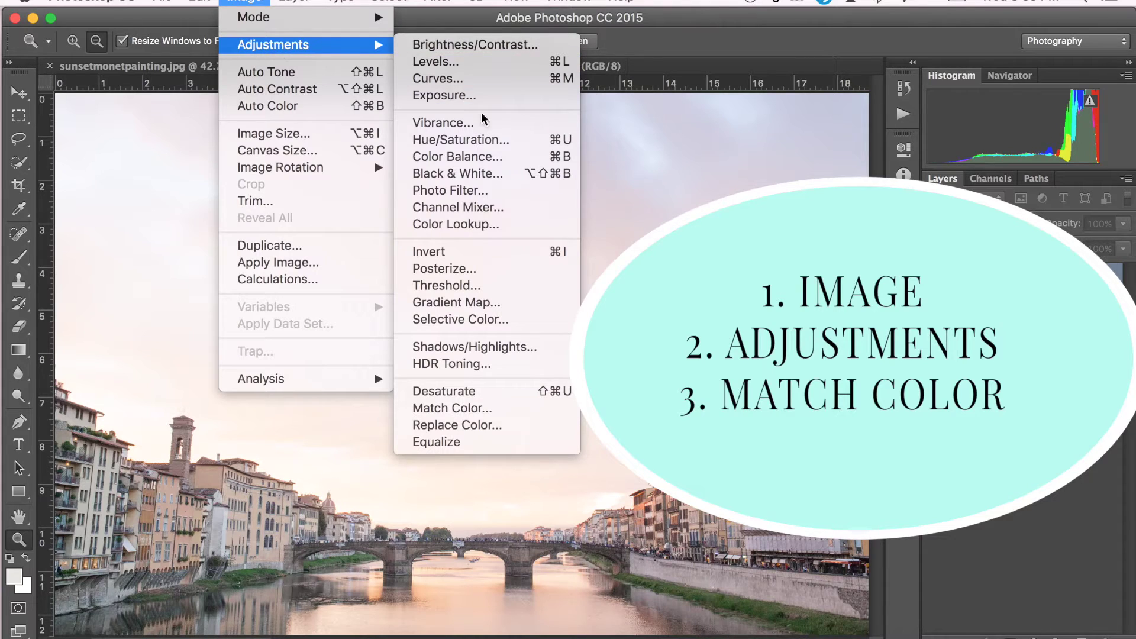
pyautogui.click(455, 408)
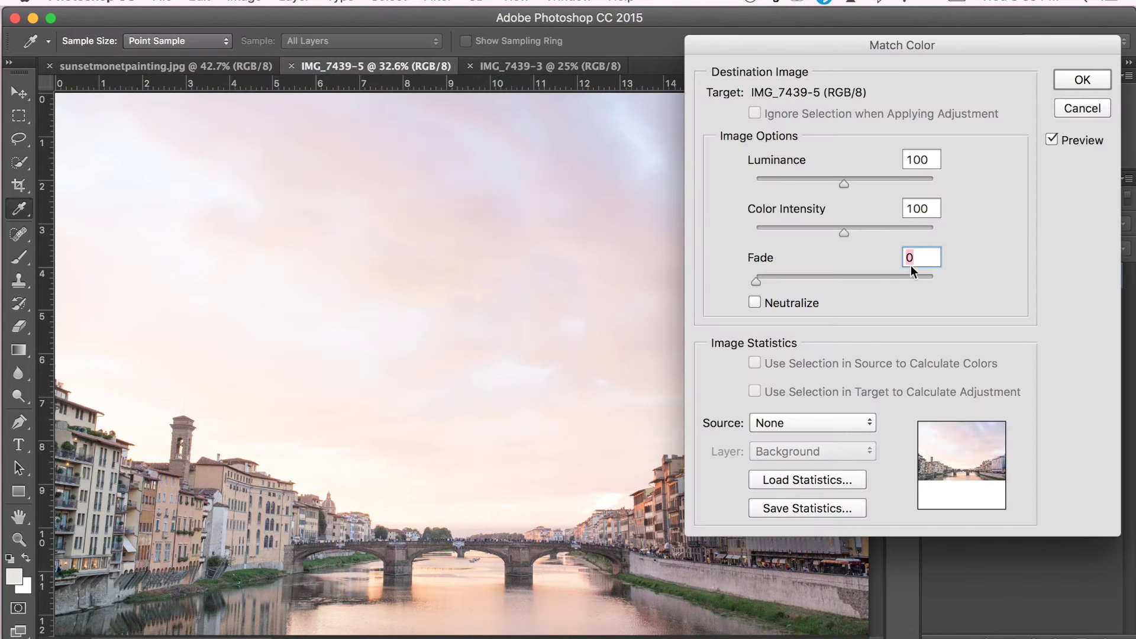
pyautogui.click(756, 423)
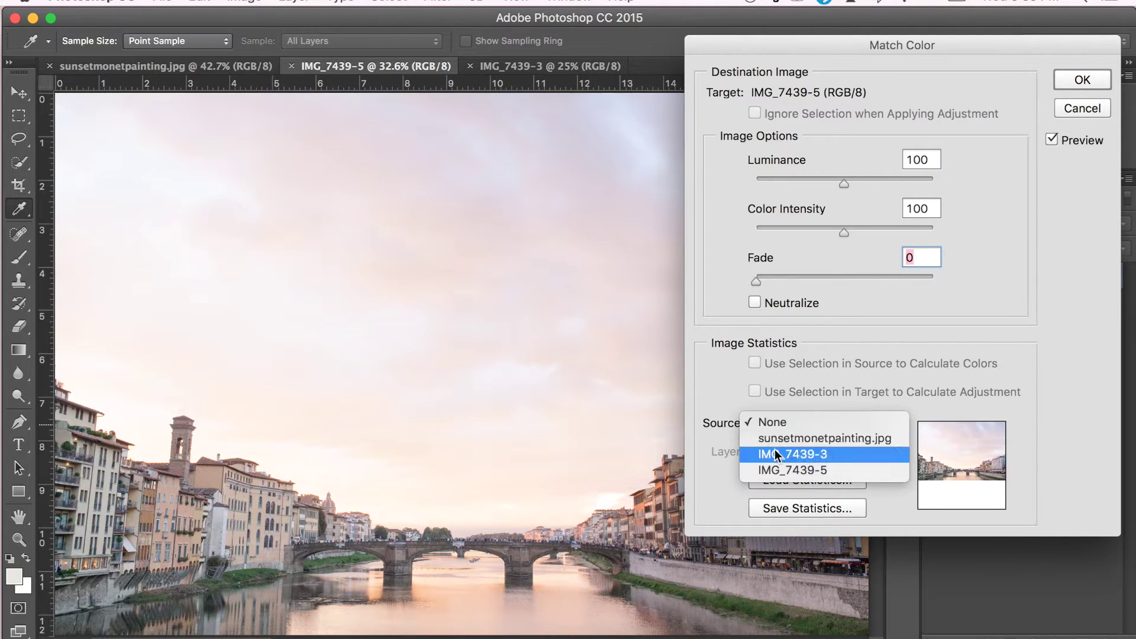
pyautogui.click(782, 440)
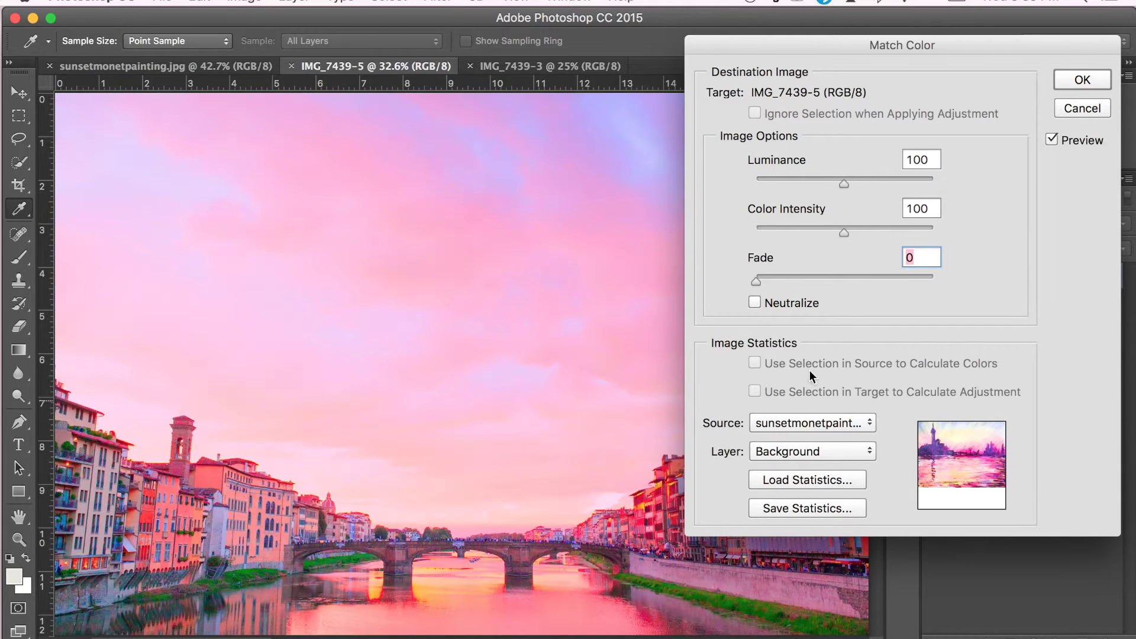
# Set Luminance 145, Color Intensity 145 and Fade 65, and apply the colour match.
pyautogui.doubleClick(935, 153)
pyautogui.write('145')
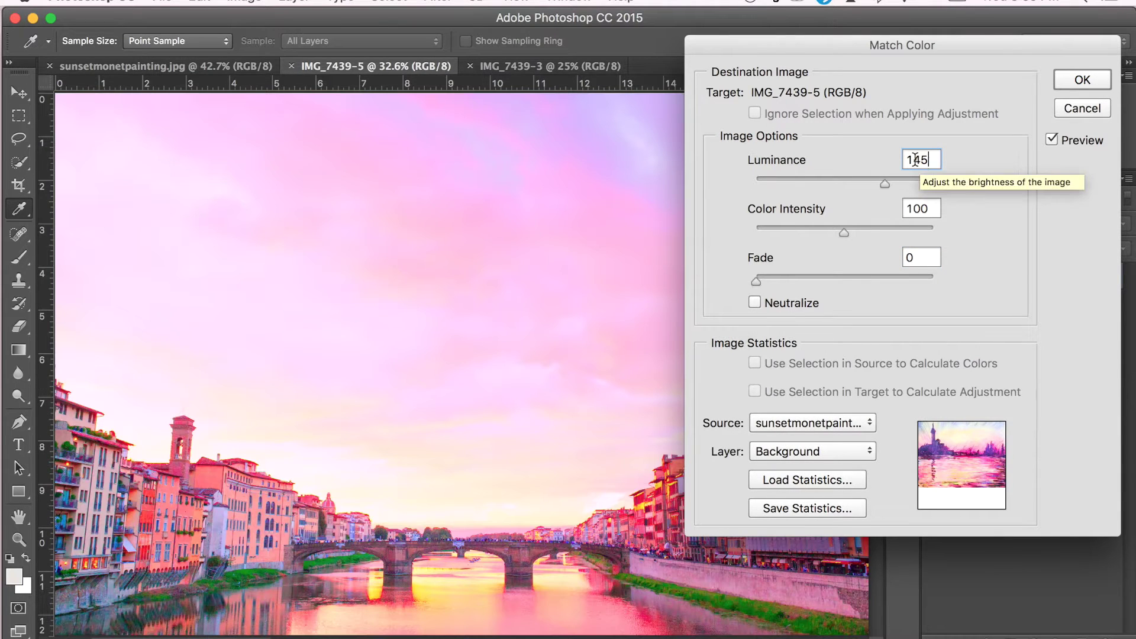
pyautogui.press('Tab')
pyautogui.press('BackSpace')
pyautogui.write('145')
pyautogui.press('Tab')
pyautogui.press('BackSpace')
pyautogui.write('65')
pyautogui.press('Tab')
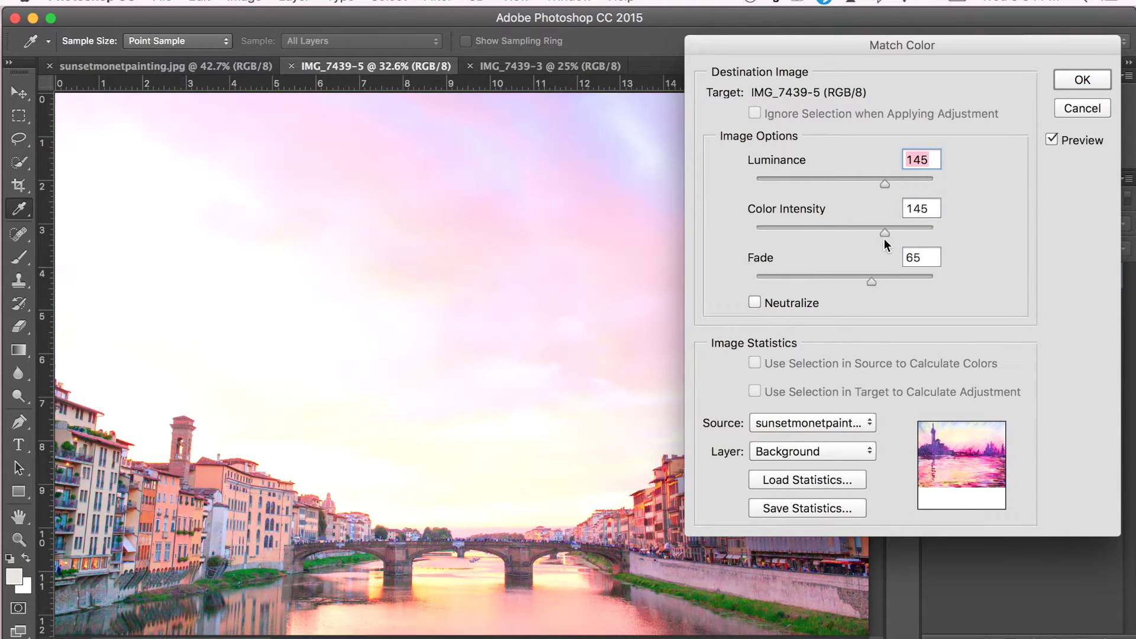
pyautogui.press('Return')
pyautogui.press('z')
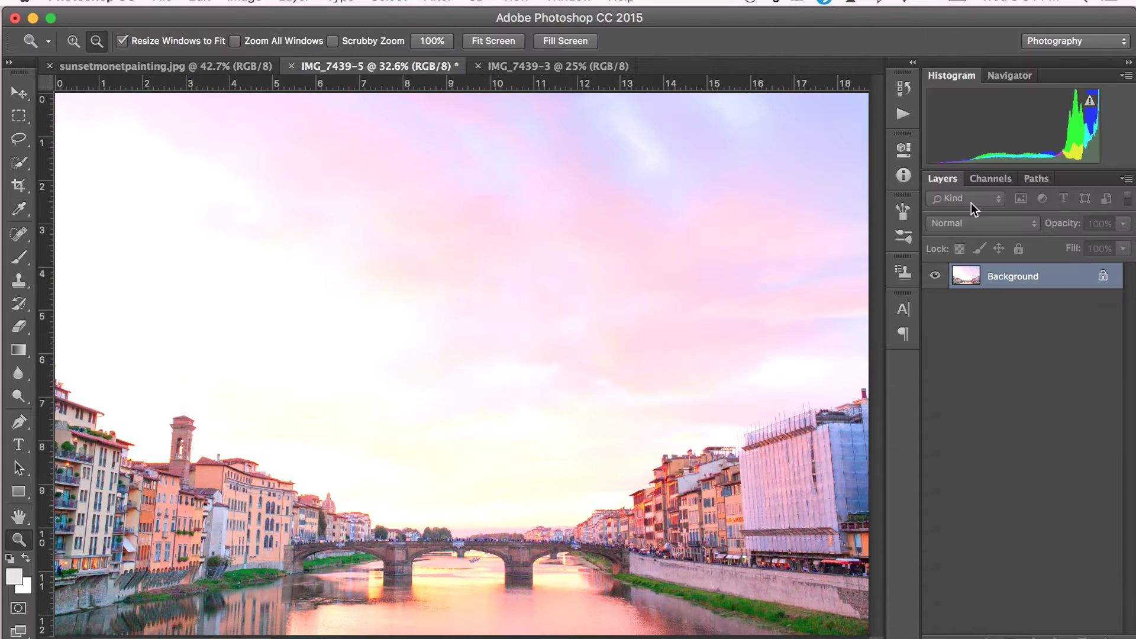
# Compare the recoloured IMG_7439-5 river photo against the original IMG_7439-3.
pyautogui.click(540, 63)
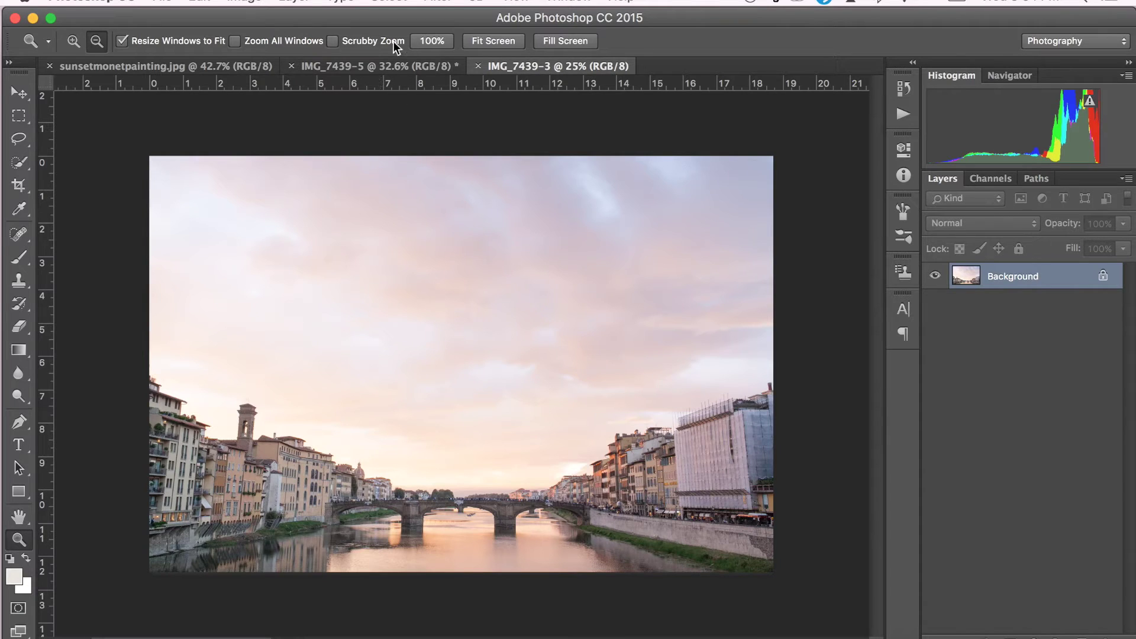
pyautogui.click(390, 65)
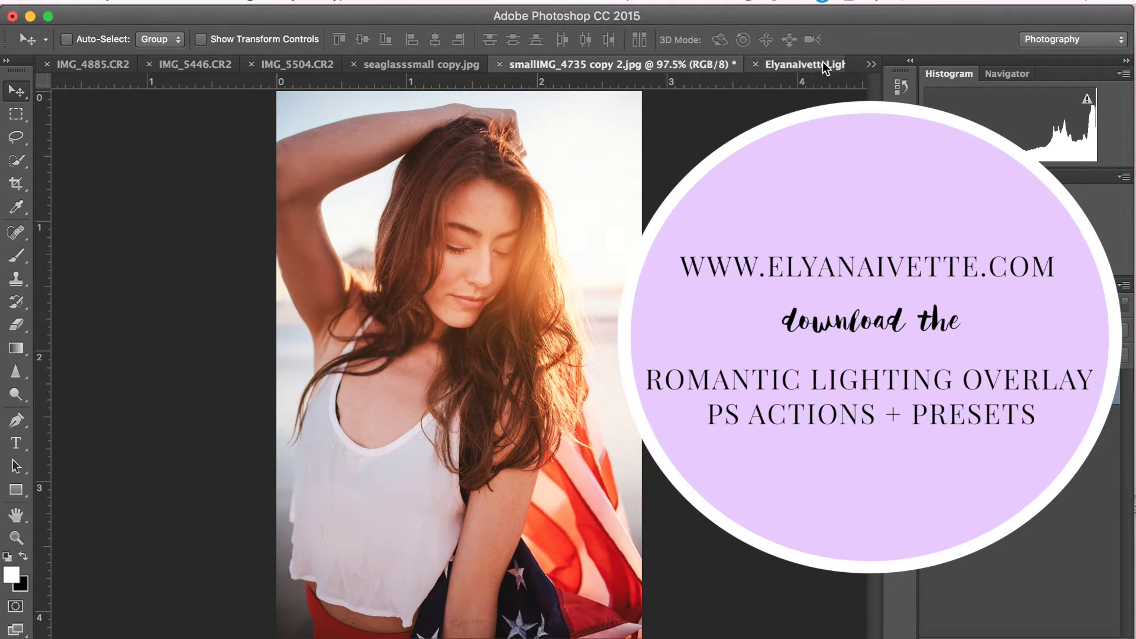
# Select and copy the whole ElyanaIvetteLightFlare1.jpg image.
pyautogui.click(806, 64)
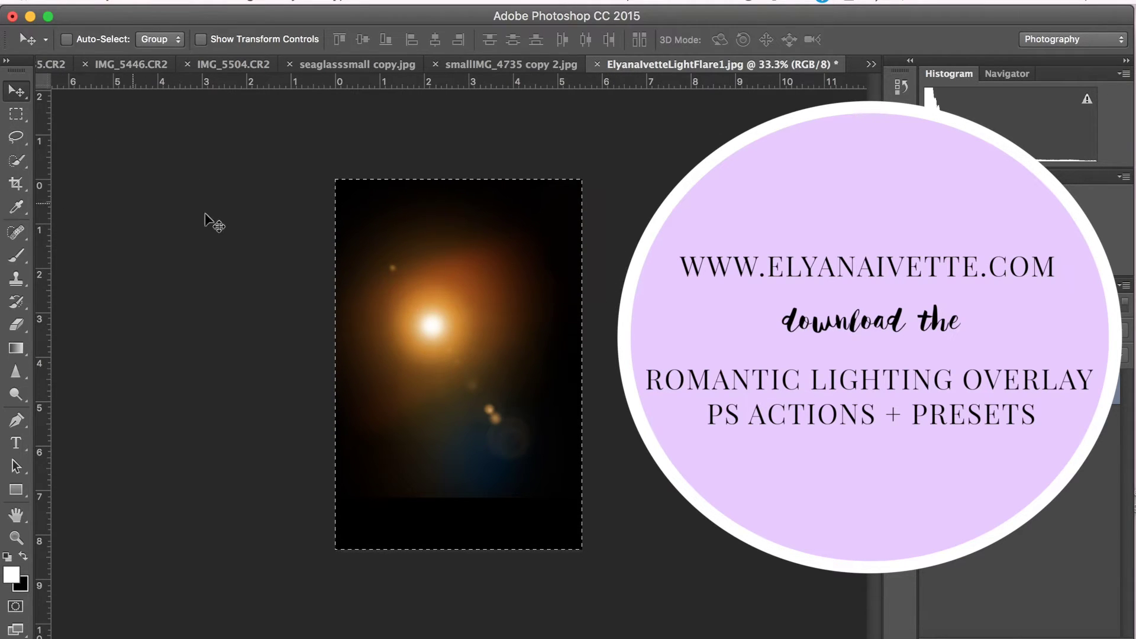
pyautogui.click(16, 113)
pyautogui.moveTo(332, 175); pyautogui.dragTo(715, 619)
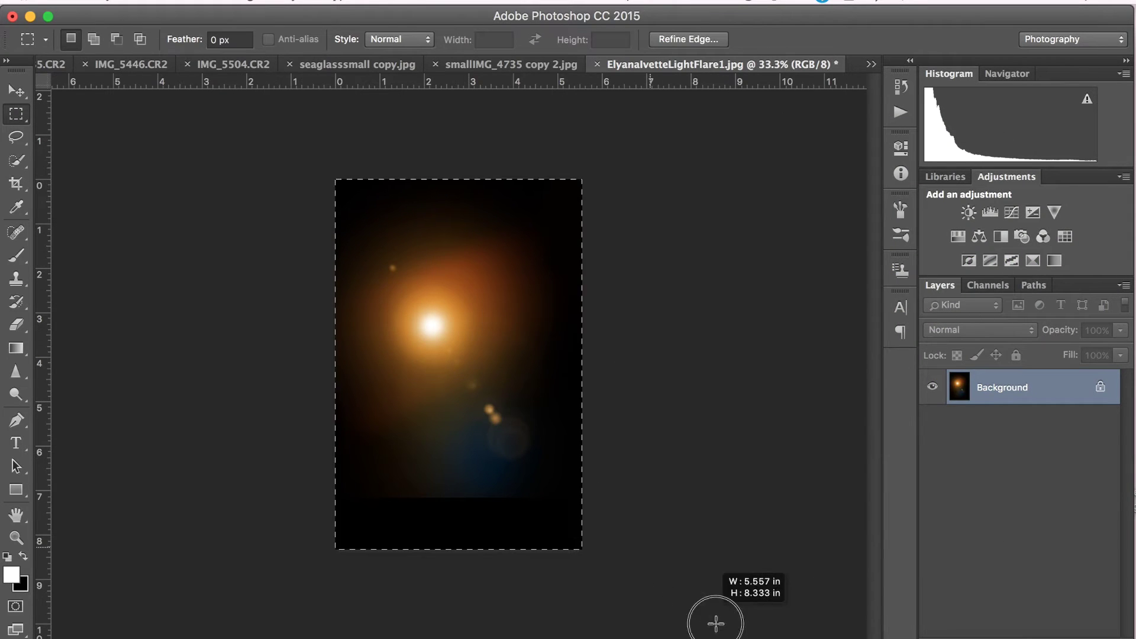
pyautogui.click(198, 2)
pyautogui.click(330, 118)
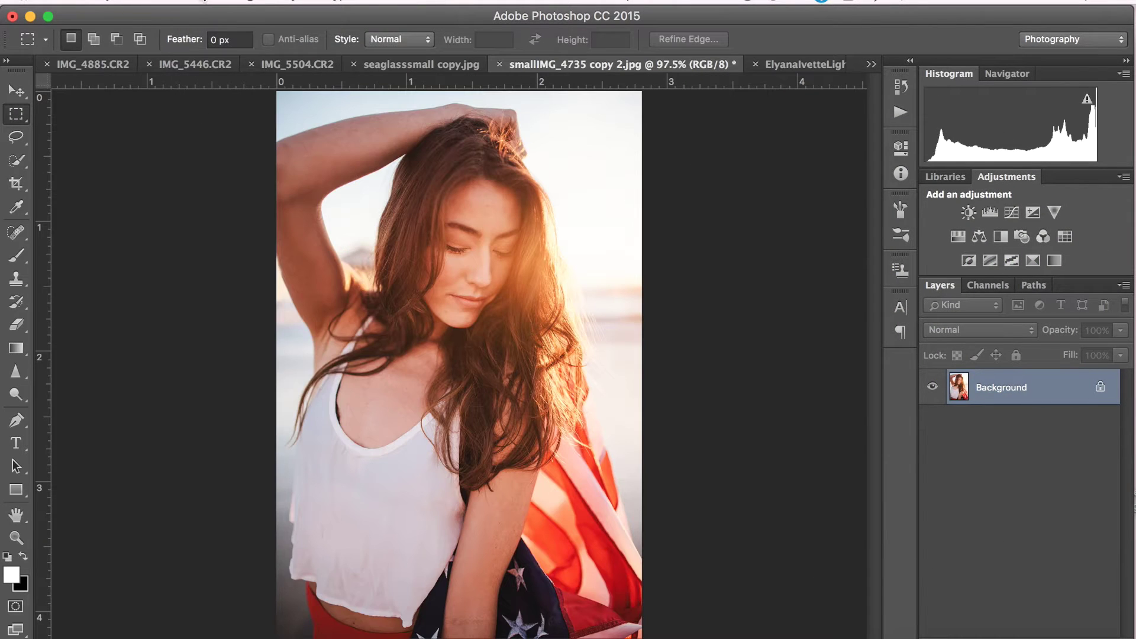
# Paste the flare into the portrait as Layer 1 and start Free Transform.
pyautogui.click(204, 3)
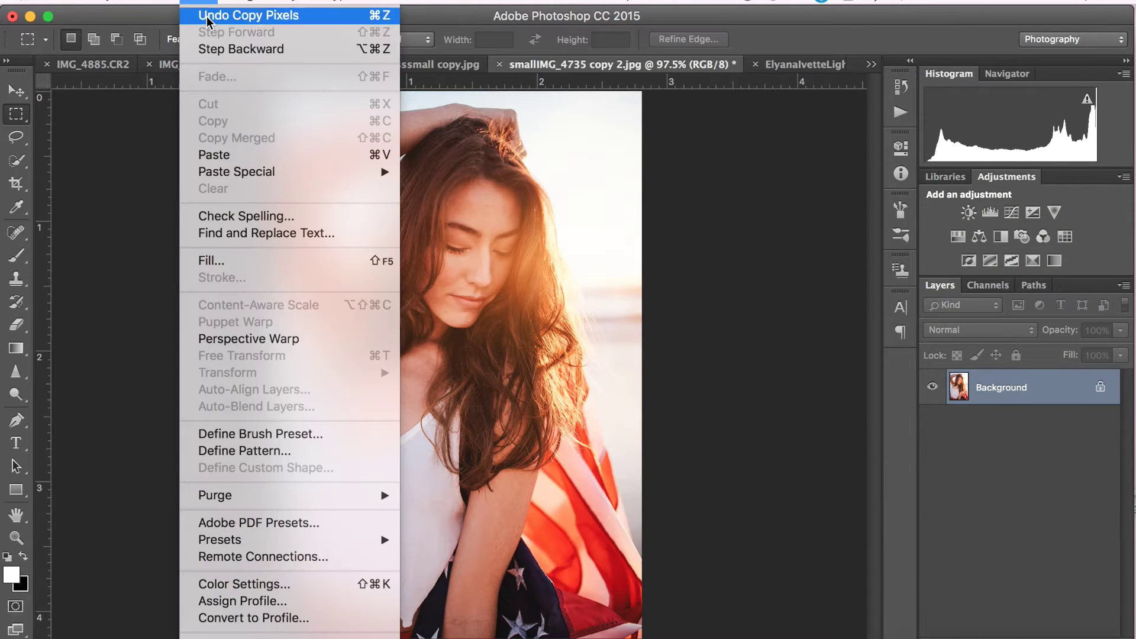
pyautogui.click(204, 152)
pyautogui.press('super+t')
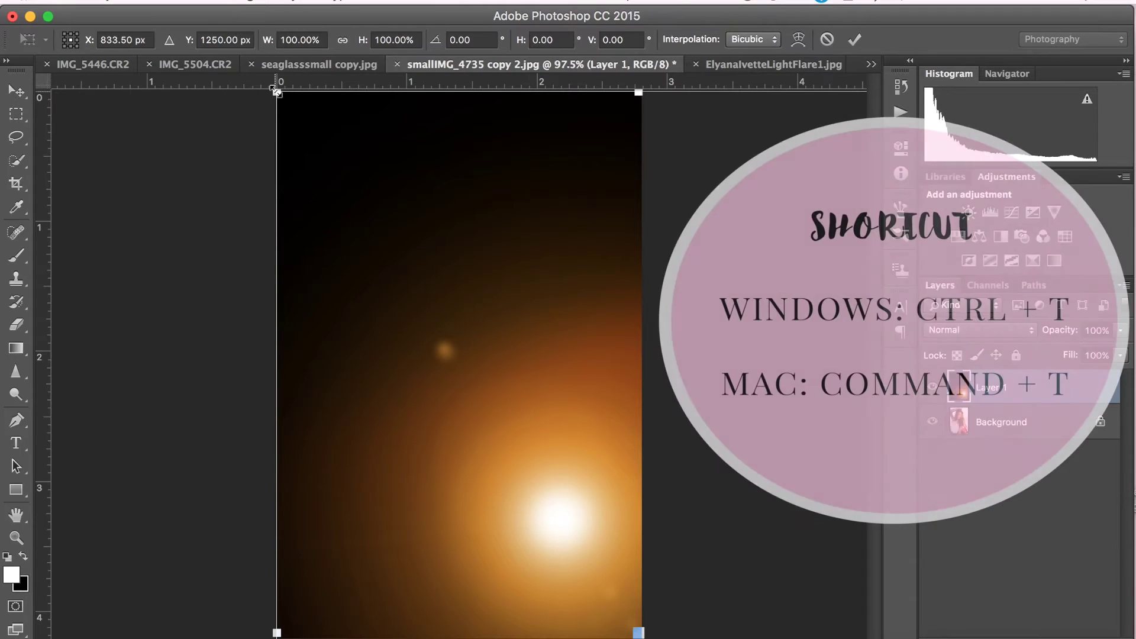
# Drag the top-left transform handle inward to shrink the flare to fit the portrait.
pyautogui.moveTo(276, 91); pyautogui.dragTo(388, 218)
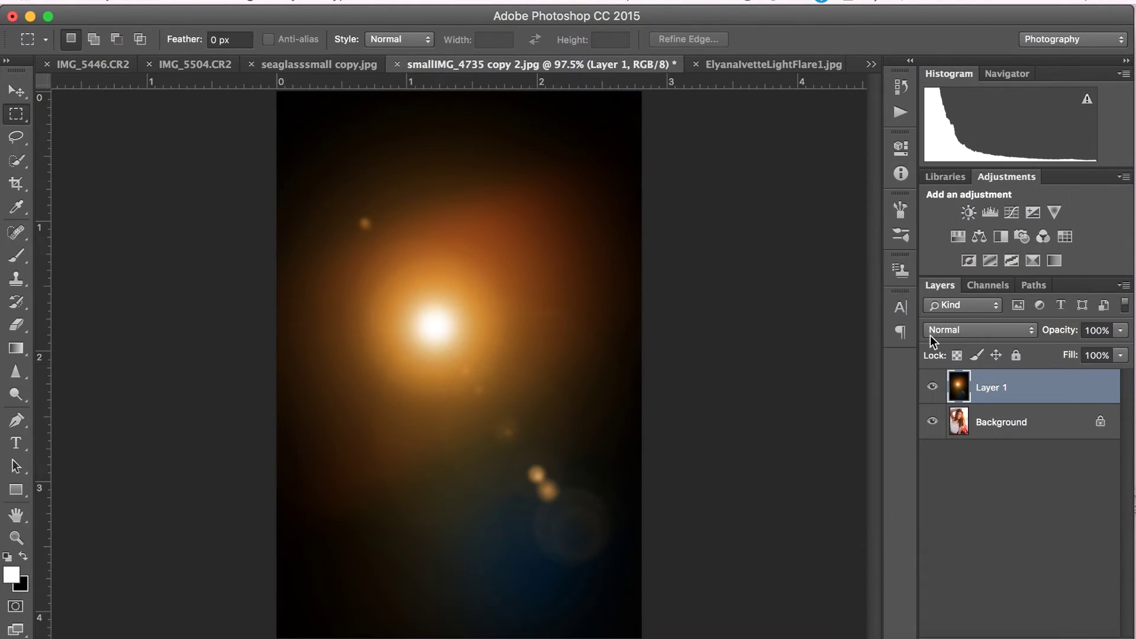
# Set the flare layer to Screen blend and move it up-left near her head.
pyautogui.click(941, 332)
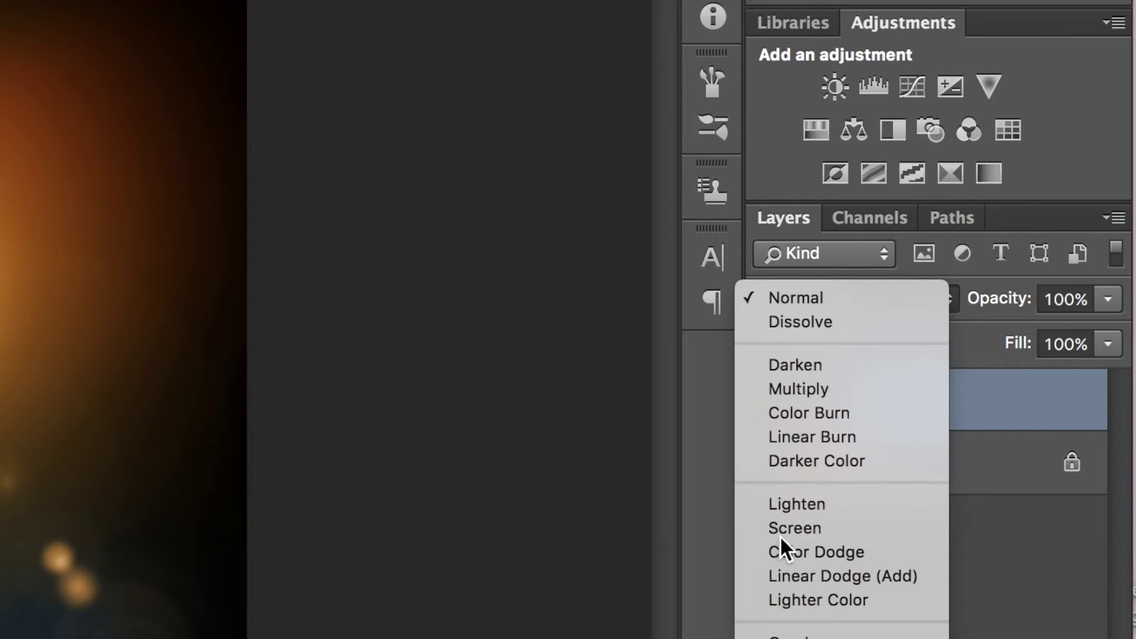
pyautogui.click(935, 456)
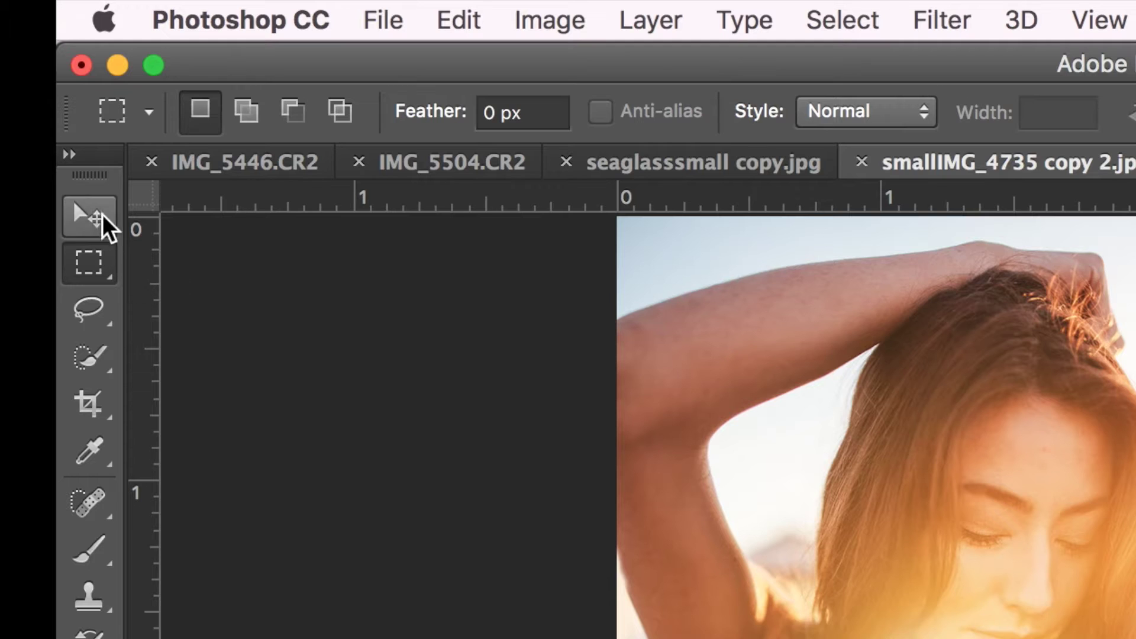
pyautogui.click(83, 218)
pyautogui.moveTo(414, 299); pyautogui.dragTo(374, 217)
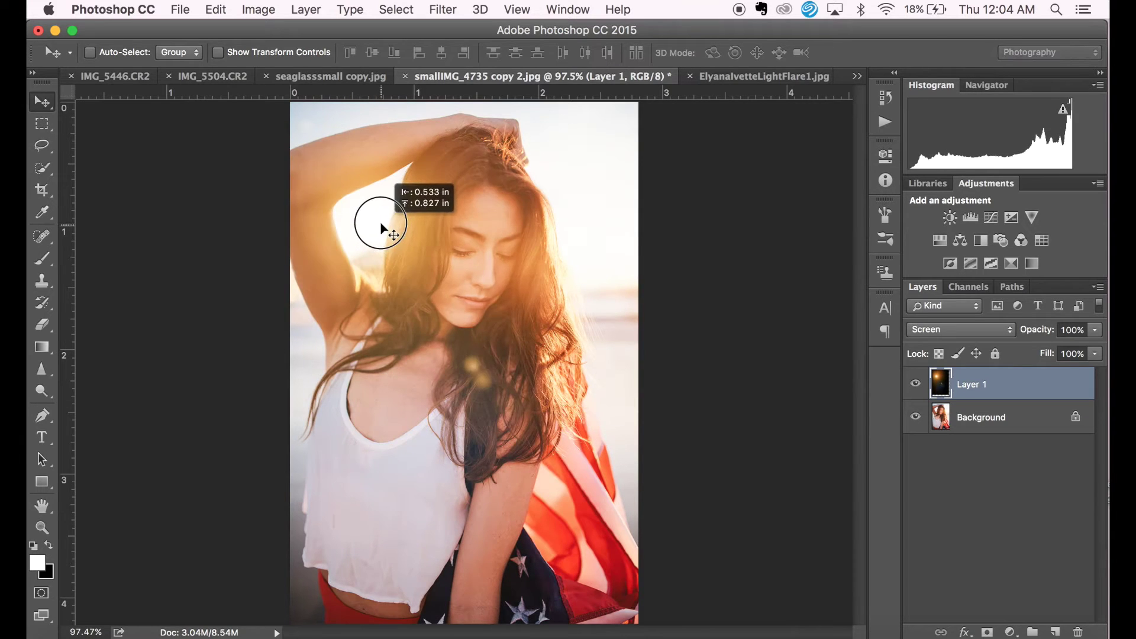
# Lower the flare's opacity to 70% and toggle its visibility to compare.
pyautogui.click(1095, 354)
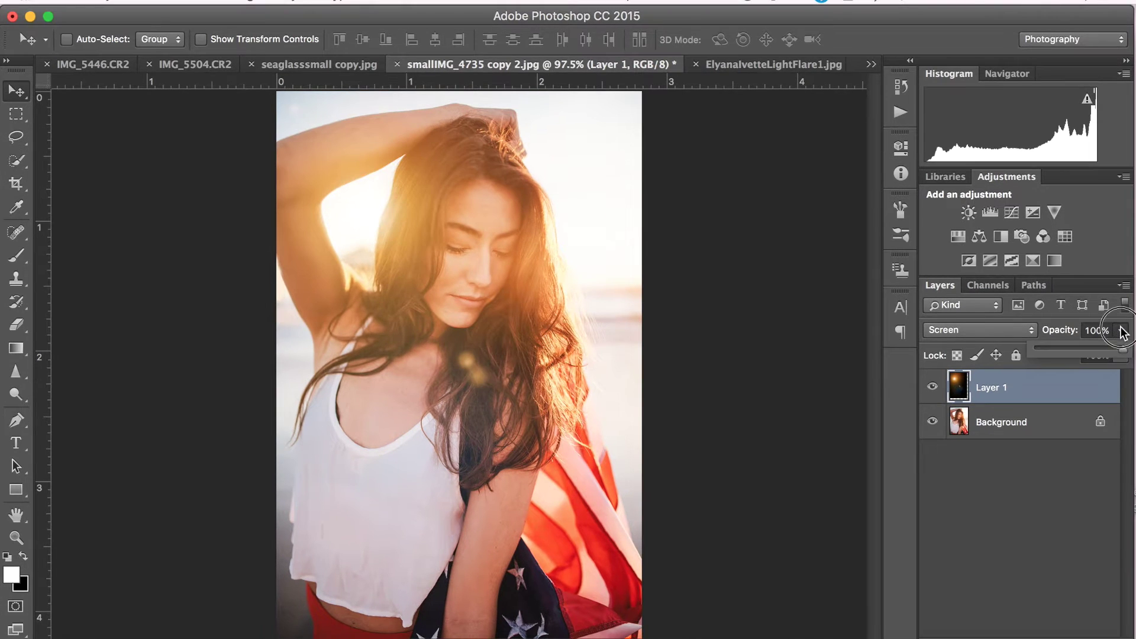
pyautogui.moveTo(1117, 358); pyautogui.dragTo(1095, 351)
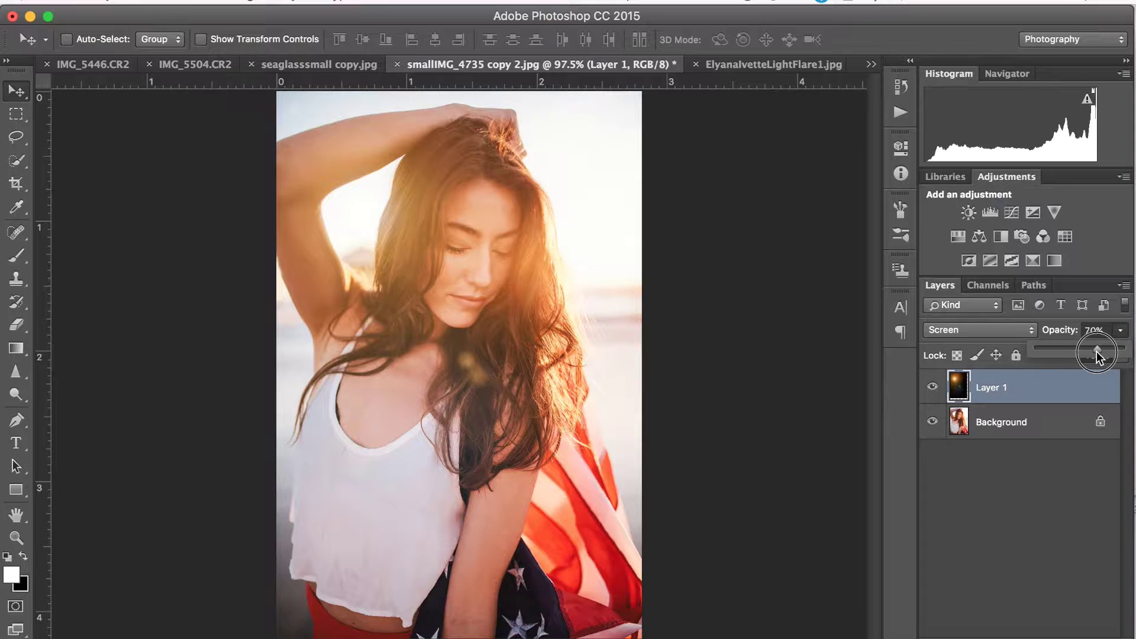
pyautogui.click(933, 388)
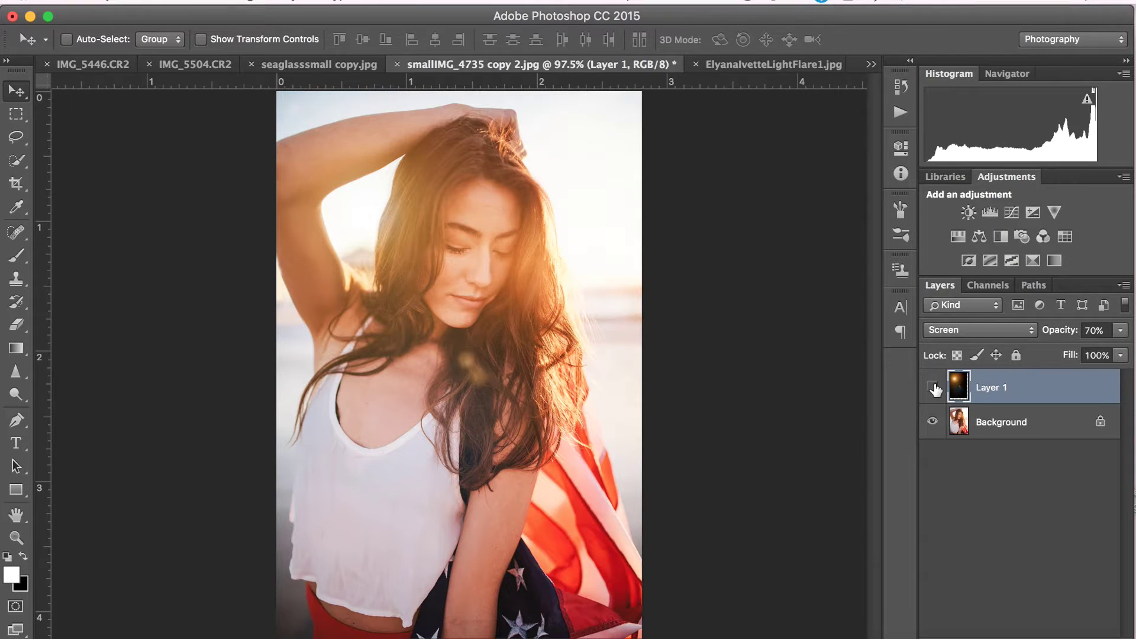
pyautogui.click(933, 390)
pyautogui.click(933, 388)
pyautogui.click(933, 388)
pyautogui.click(933, 388)
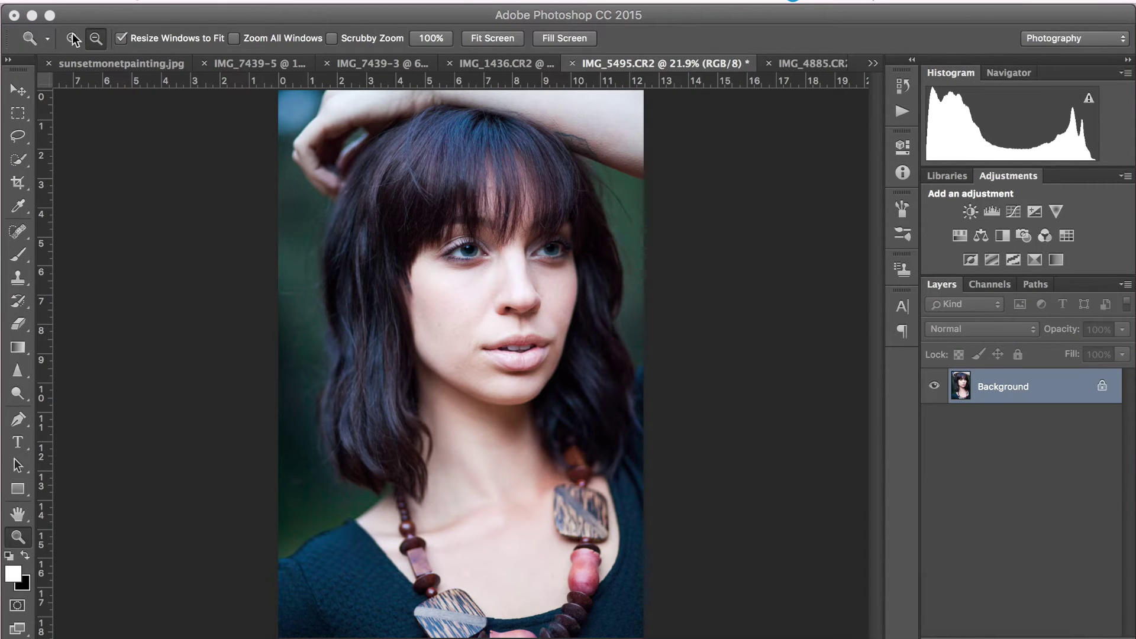
# Zoom in close on her eye and add a Curves adjustment layer.
pyautogui.click(71, 39)
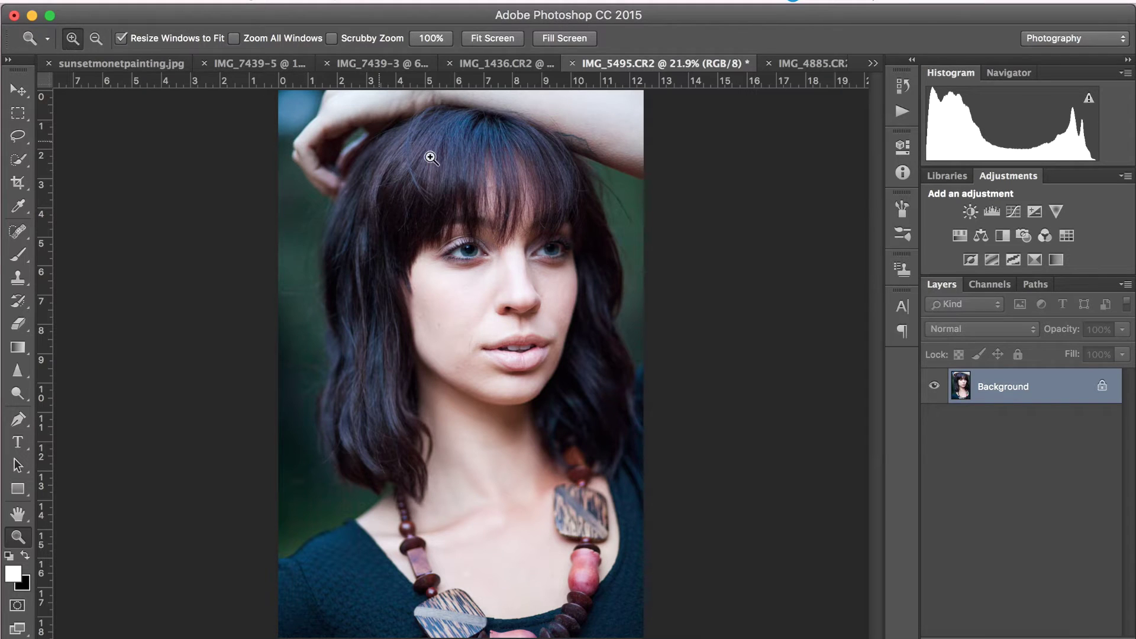
pyautogui.click(489, 205)
pyautogui.click(477, 213)
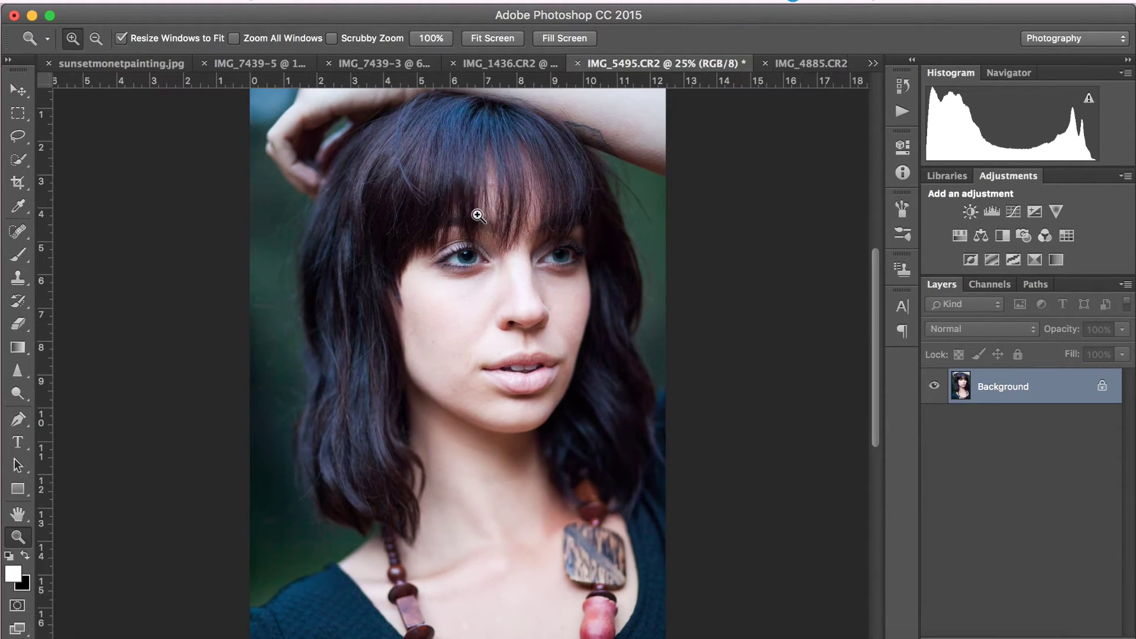
pyautogui.click(476, 211)
pyautogui.click(476, 214)
pyautogui.click(453, 302)
pyautogui.click(453, 303)
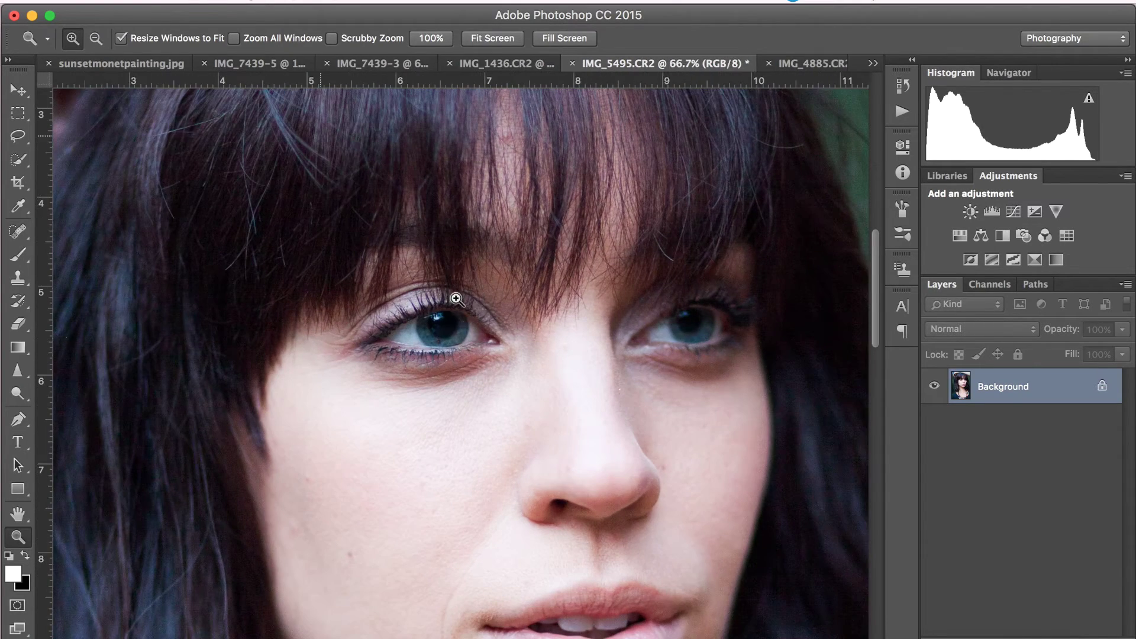
pyautogui.click(453, 303)
pyautogui.click(453, 303)
pyautogui.click(1033, 637)
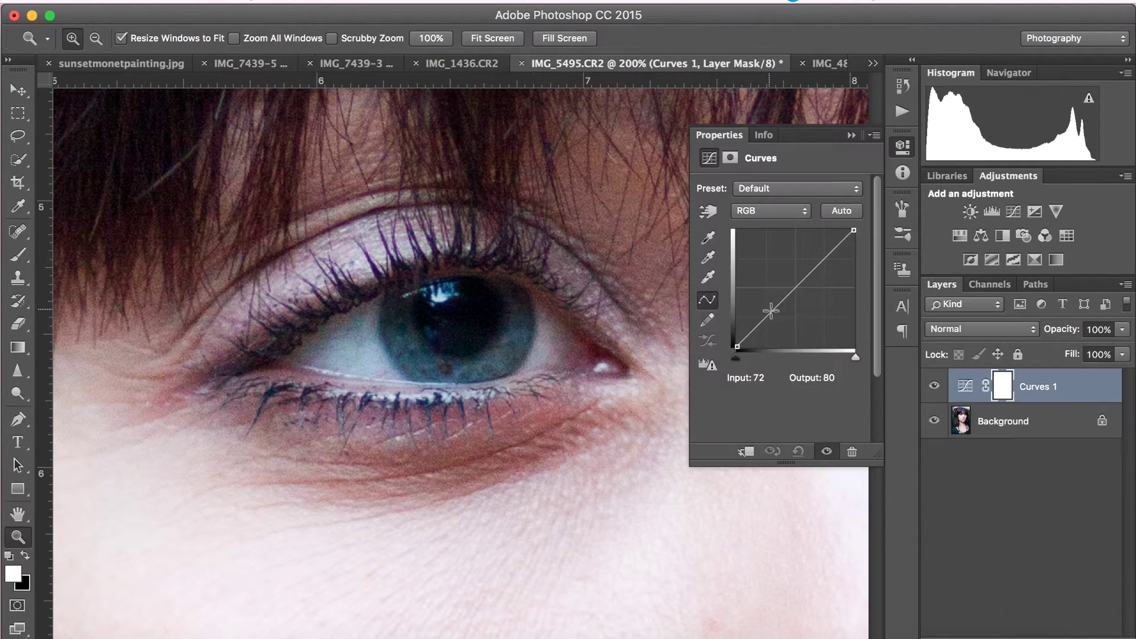
# Raise the curve to brighten, then invert the Curves 1 mask to black.
pyautogui.moveTo(794, 289); pyautogui.dragTo(790, 285)
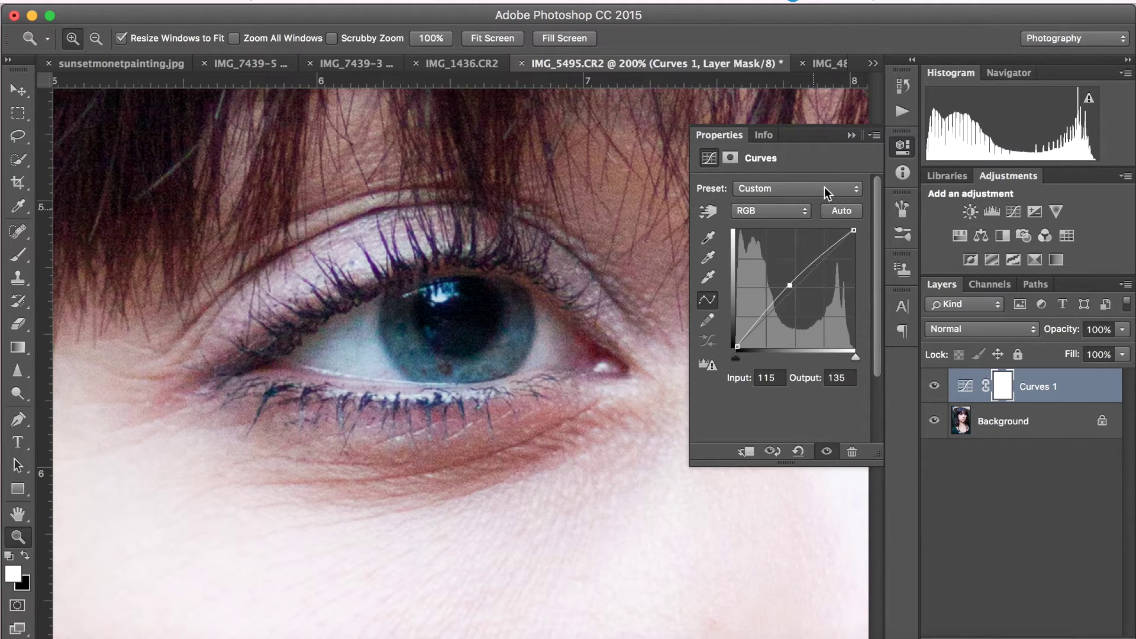
pyautogui.click(849, 136)
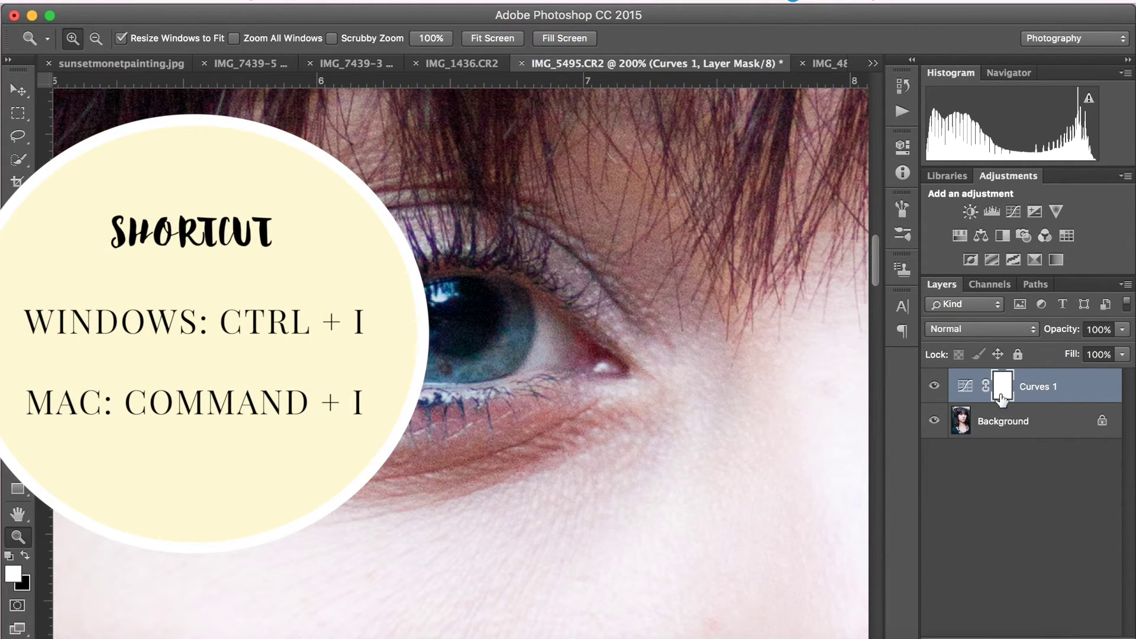
pyautogui.press('super+i')
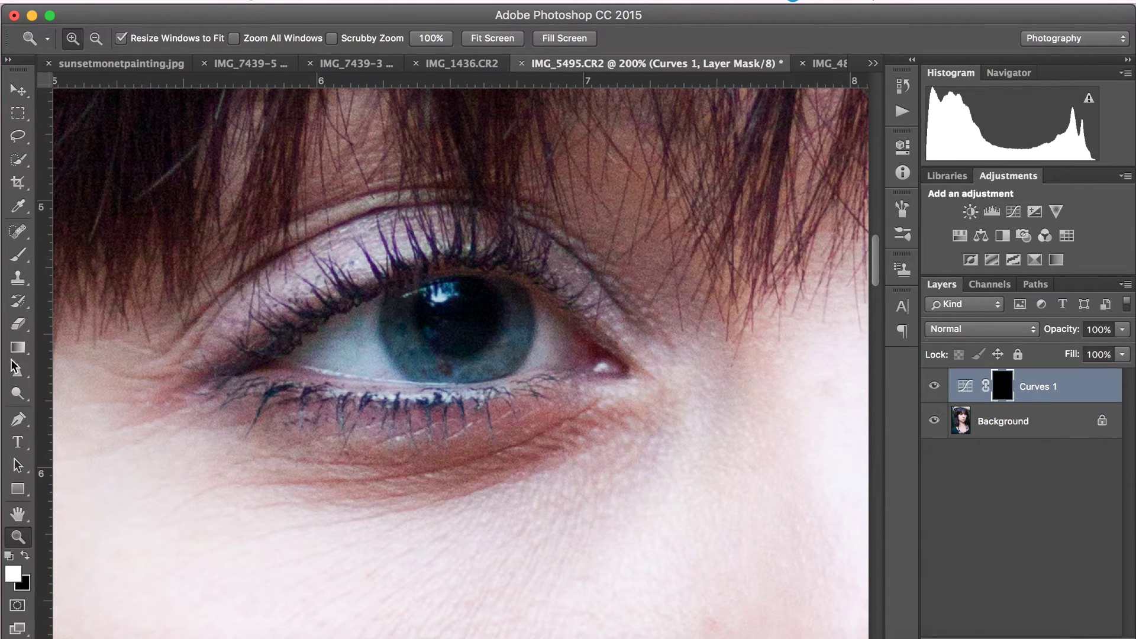
# Paint white with an 11 px brush over the lower iris.
pyautogui.click(18, 254)
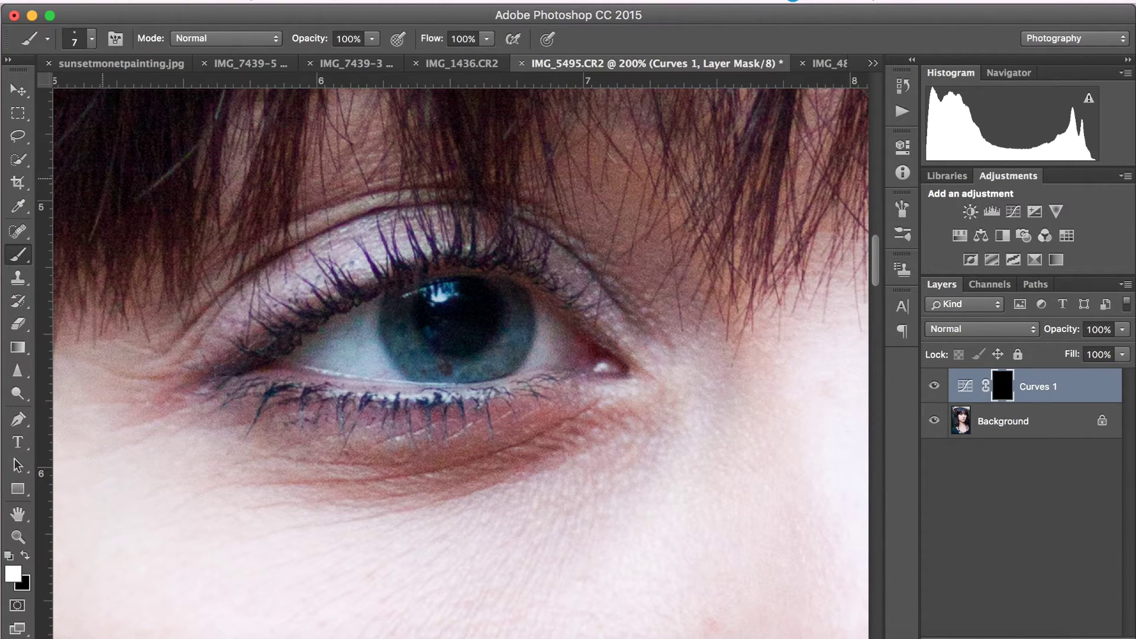
pyautogui.click(90, 39)
pyautogui.press('Up')
pyautogui.press('Up')
pyautogui.press('Up')
pyautogui.press('Up')
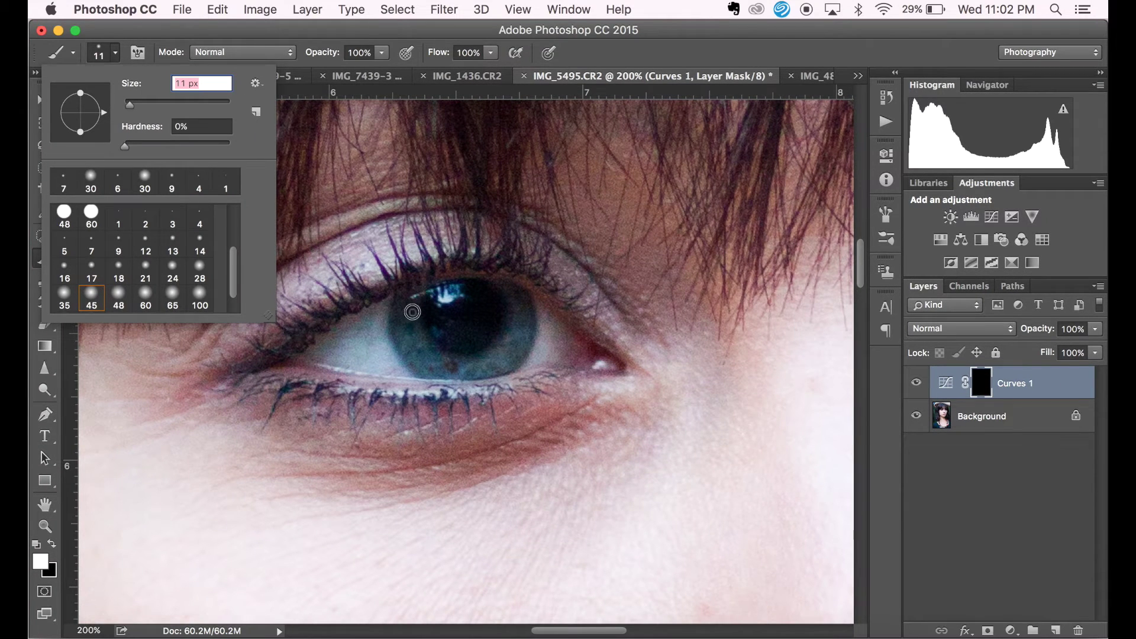
pyautogui.press('Return')
pyautogui.moveTo(419, 347)
pyautogui.mouseDown()
pyautogui.moveTo(422, 362)
pyautogui.moveTo(455, 370)
pyautogui.moveTo(494, 356)
pyautogui.moveTo(507, 331)
pyautogui.moveTo(497, 358)
pyautogui.moveTo(444, 362)
pyautogui.mouseUp()
pyautogui.hscroll(10, 445, 362)
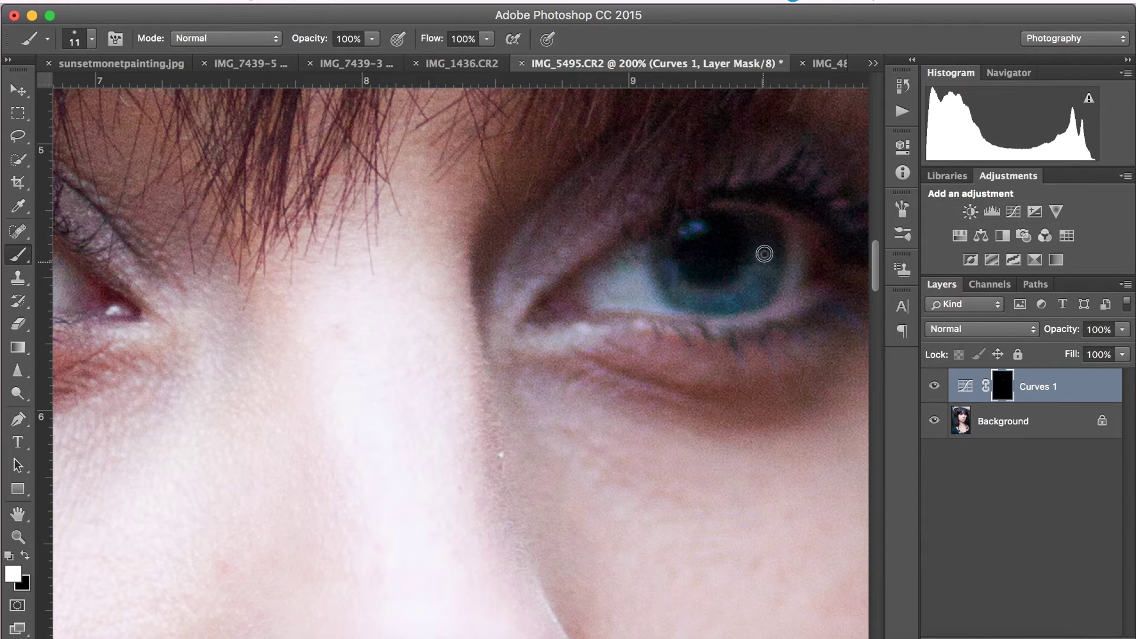
pyautogui.hscroll(-10, 763, 251)
# Add a darkening Curves 2 layer, invert its mask, and paint along the lower iris edge.
pyautogui.click(1039, 632)
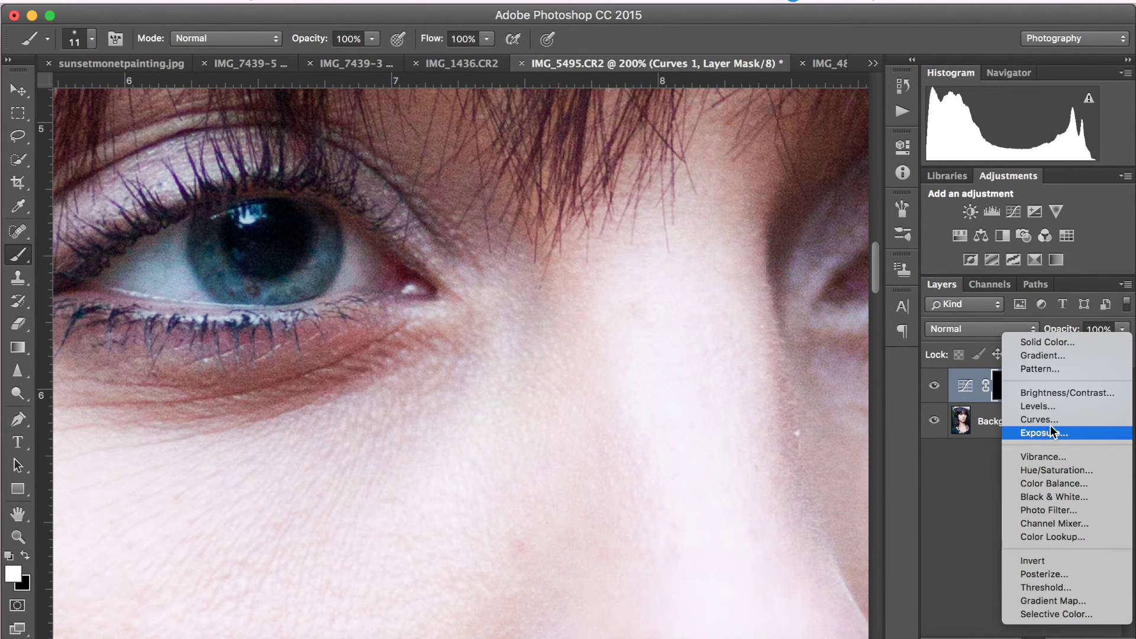
pyautogui.click(1044, 421)
pyautogui.moveTo(799, 291); pyautogui.dragTo(797, 295)
pyautogui.click(1013, 393)
pyautogui.press('super+i')
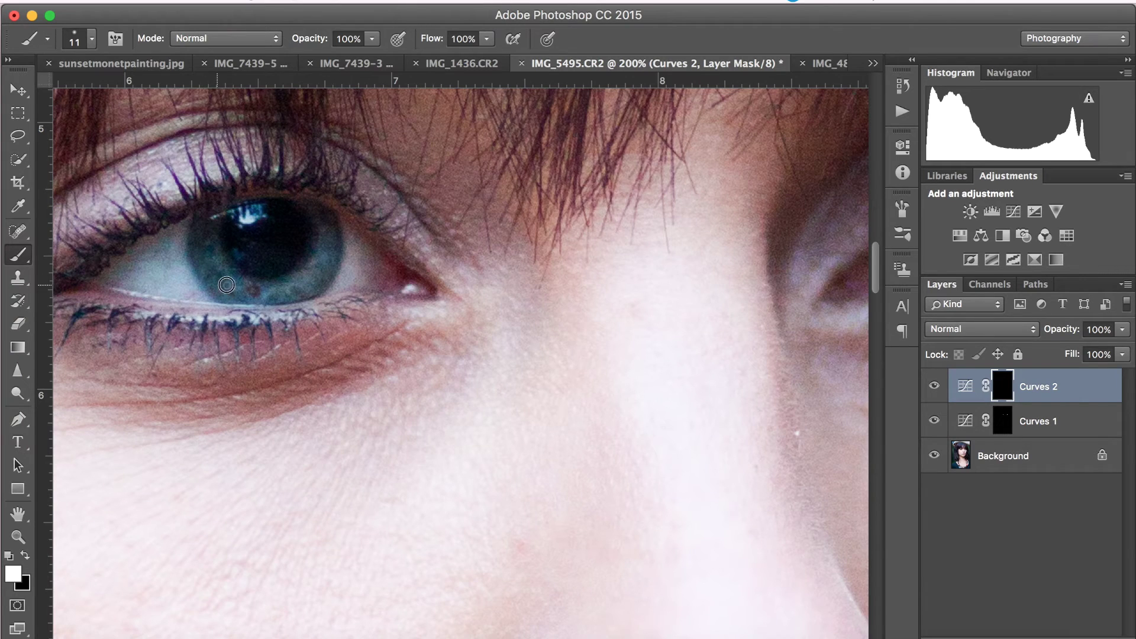
pyautogui.moveTo(237, 291)
pyautogui.mouseDown()
pyautogui.moveTo(323, 283)
pyautogui.moveTo(325, 257)
pyautogui.moveTo(343, 242)
pyautogui.mouseUp()
pyautogui.hscroll(5, 781, 266)
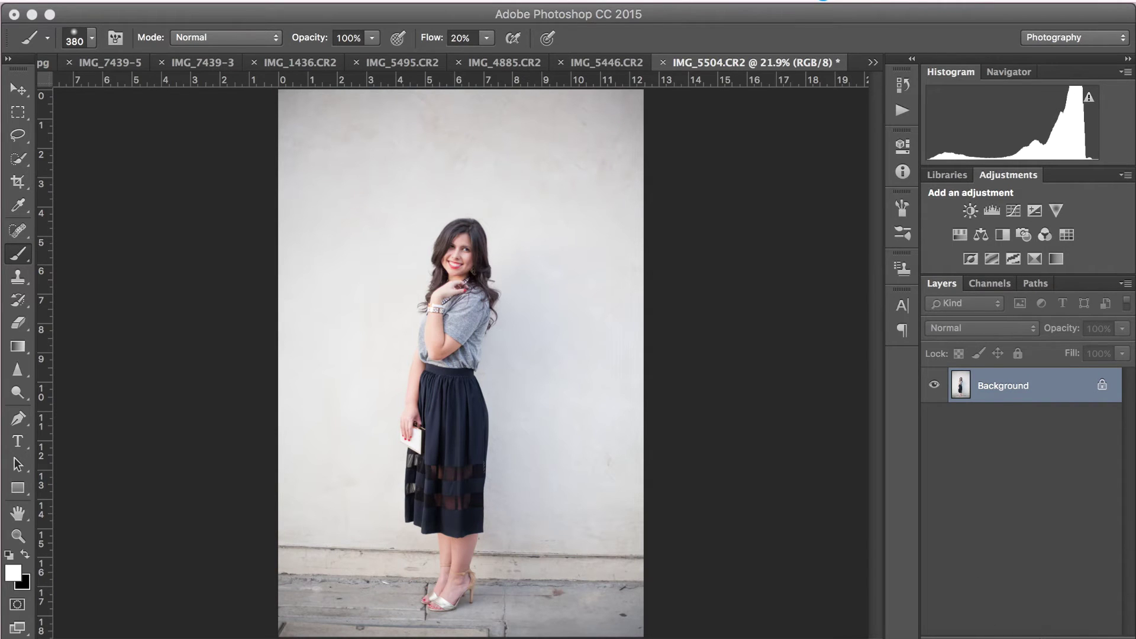
# Add a Solid Color fill layer in pink ffb5b5.
pyautogui.click(1035, 630)
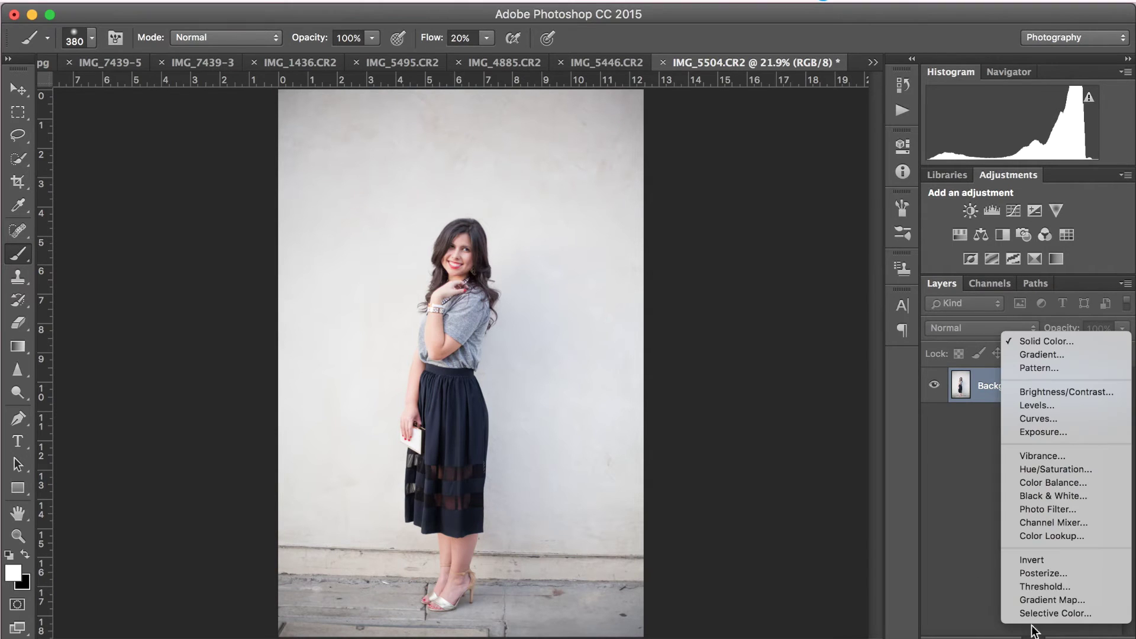
pyautogui.click(1041, 342)
pyautogui.click(608, 177)
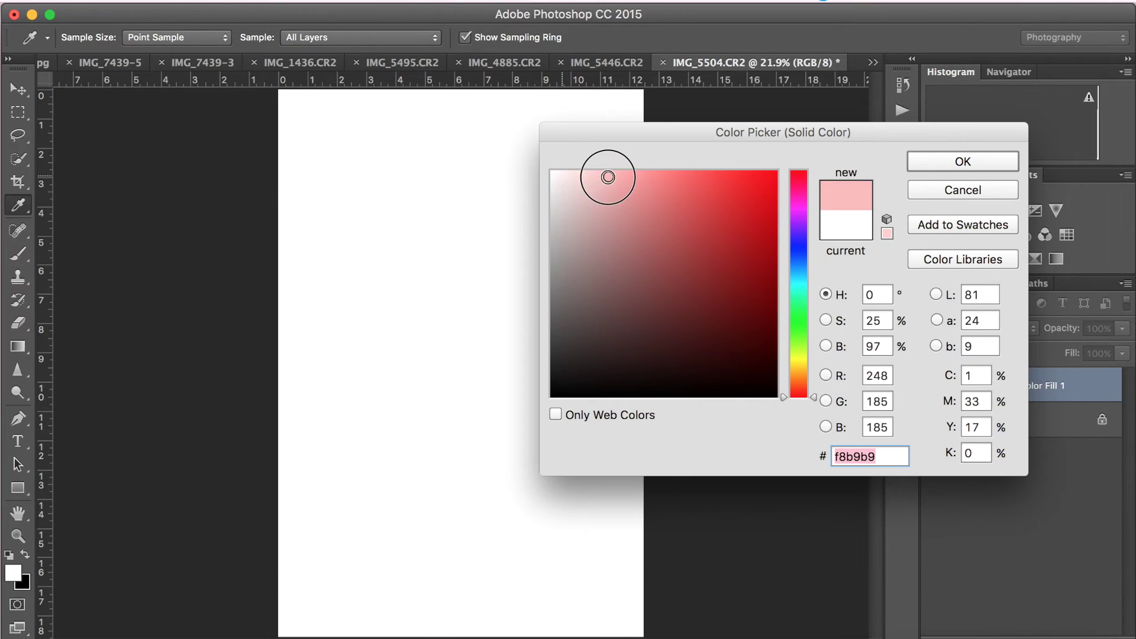
pyautogui.moveTo(607, 177); pyautogui.dragTo(615, 175)
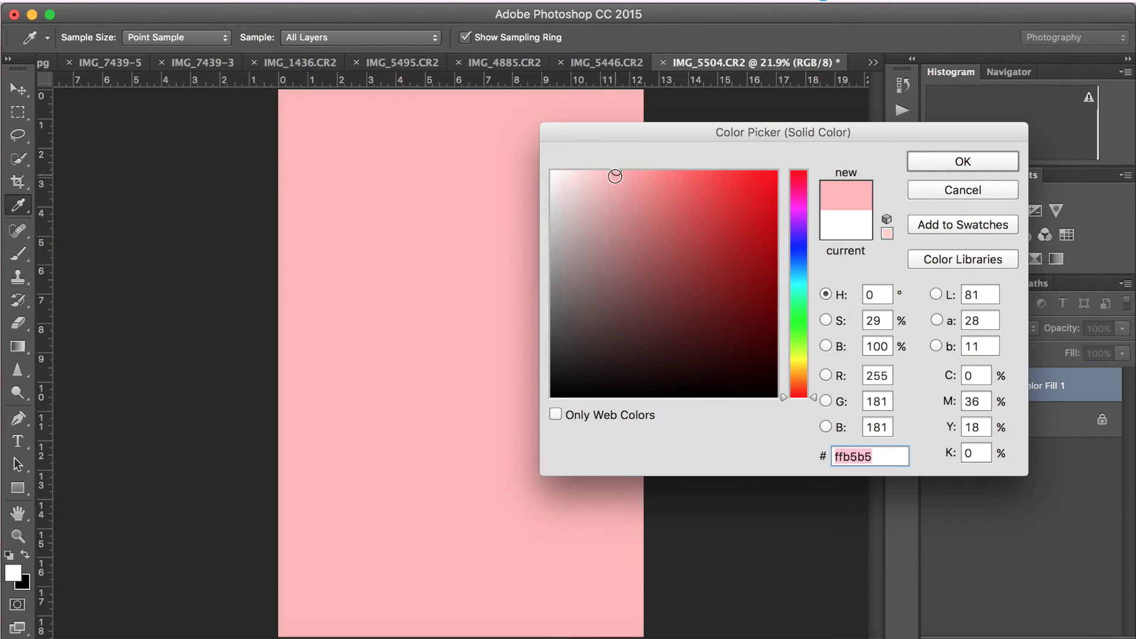
pyautogui.click(937, 161)
# Blend the pink fill as Overlay at 18% opacity and hide it to compare.
pyautogui.click(964, 329)
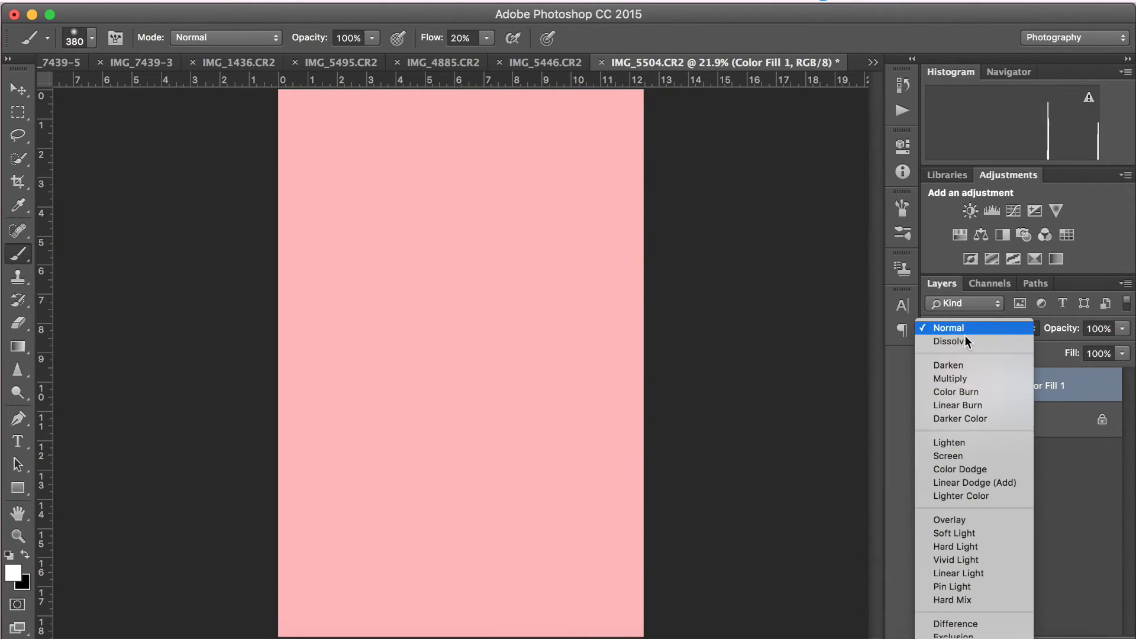
pyautogui.click(952, 520)
pyautogui.click(1122, 328)
pyautogui.moveTo(1124, 347); pyautogui.dragTo(1053, 347)
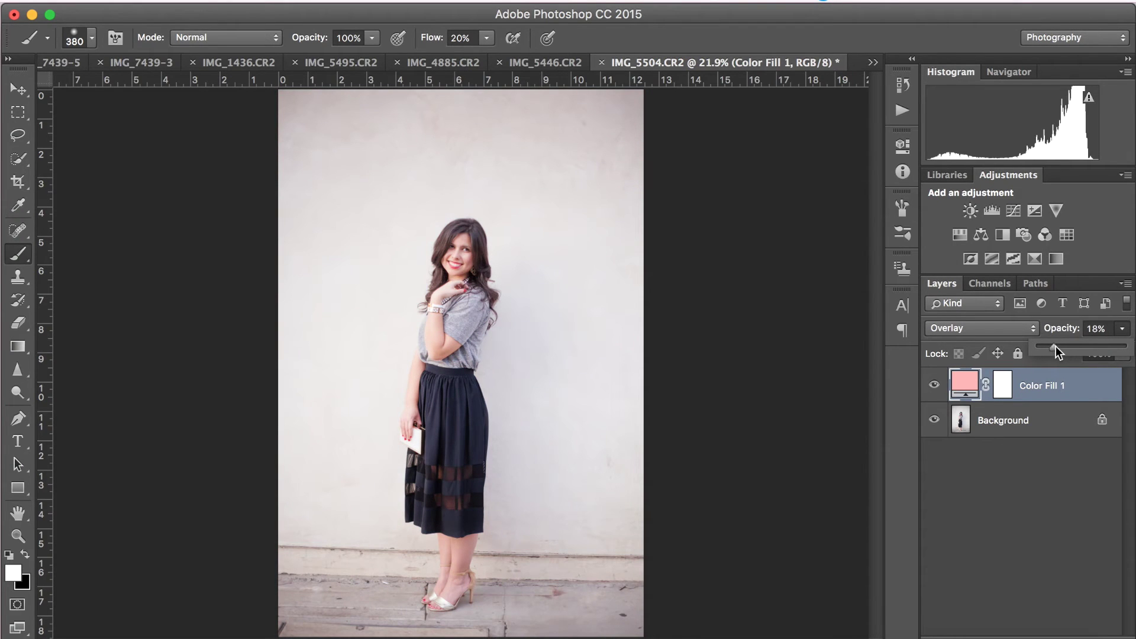
pyautogui.click(934, 385)
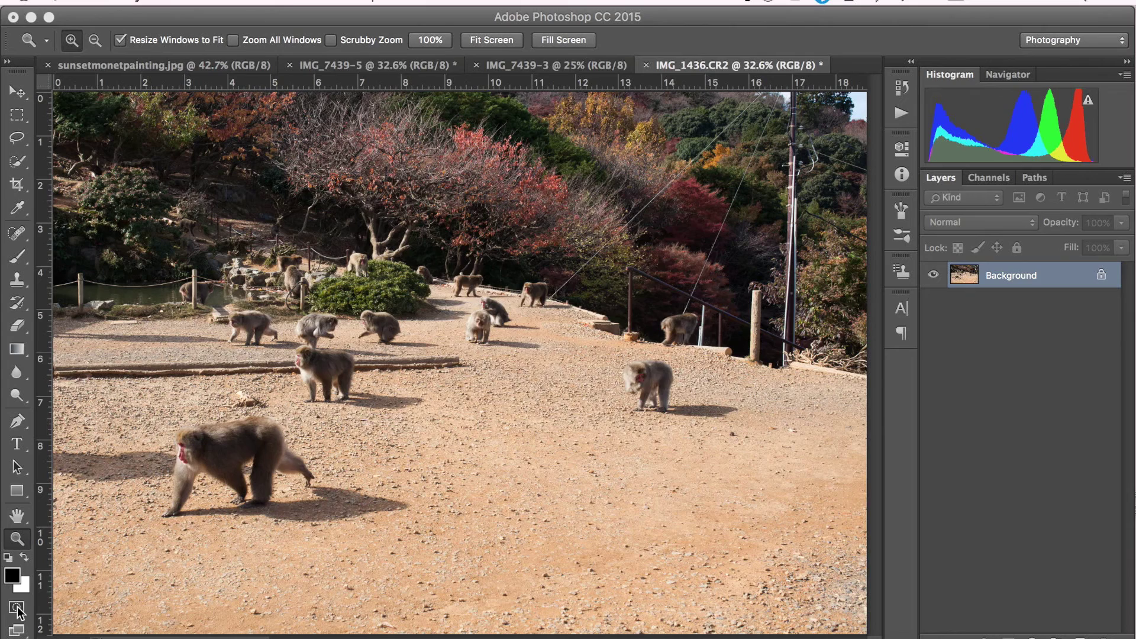
# Set Quick Mask to mark Selected Areas and paint the mask over the walking monkey.
pyautogui.doubleClick(16, 607)
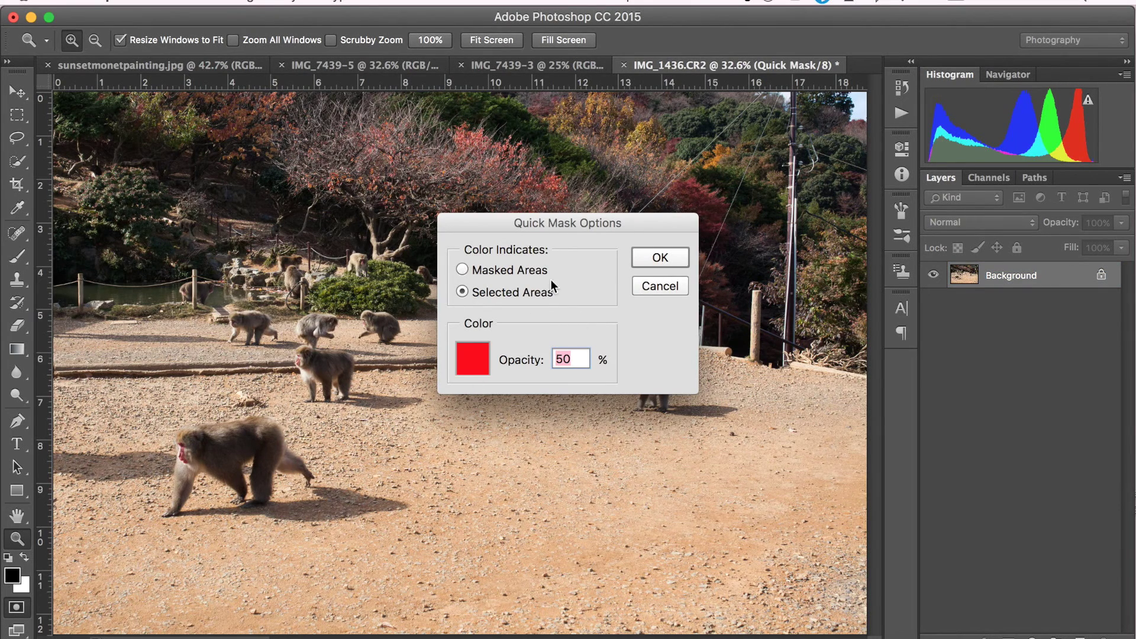
pyautogui.click(651, 260)
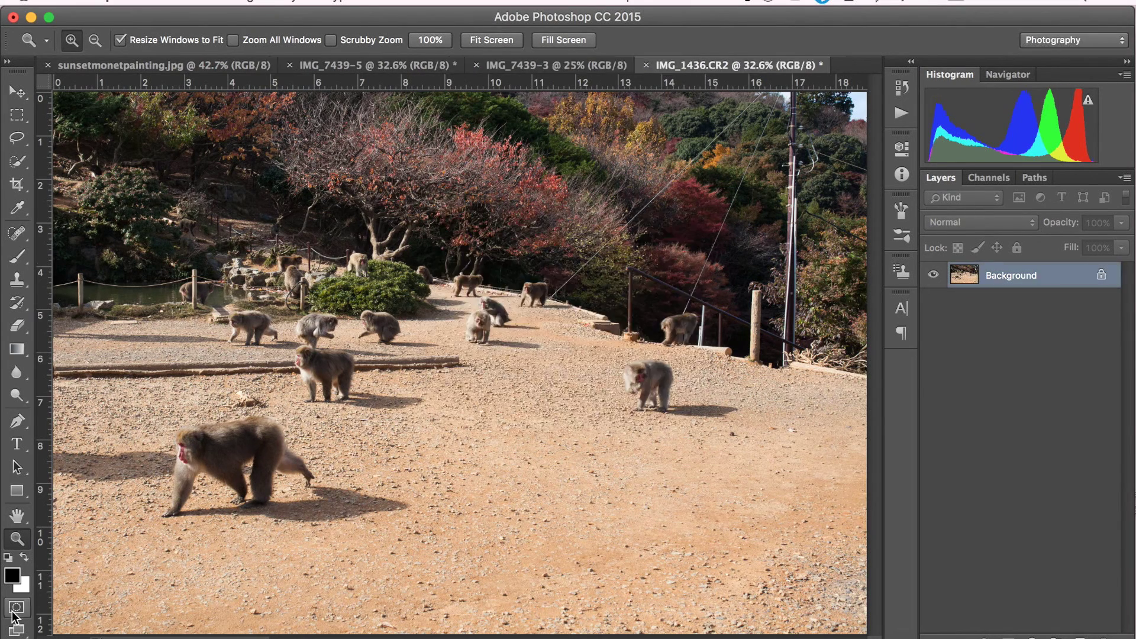
pyautogui.moveTo(166, 438); pyautogui.dragTo(295, 523)
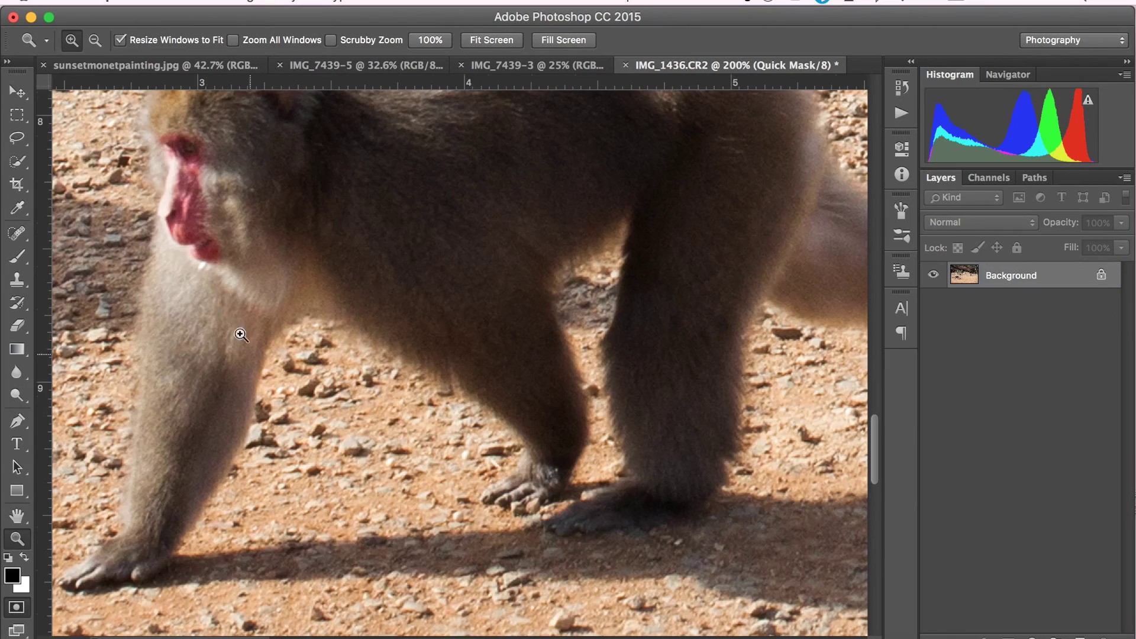
pyautogui.click(17, 257)
pyautogui.moveTo(60, 527)
pyautogui.mouseDown()
pyautogui.moveTo(679, 190)
pyautogui.moveTo(198, 266)
pyautogui.moveTo(684, 152)
pyautogui.moveTo(156, 466)
pyautogui.moveTo(615, 386)
pyautogui.moveTo(704, 444)
pyautogui.moveTo(790, 478)
pyautogui.mouseUp()
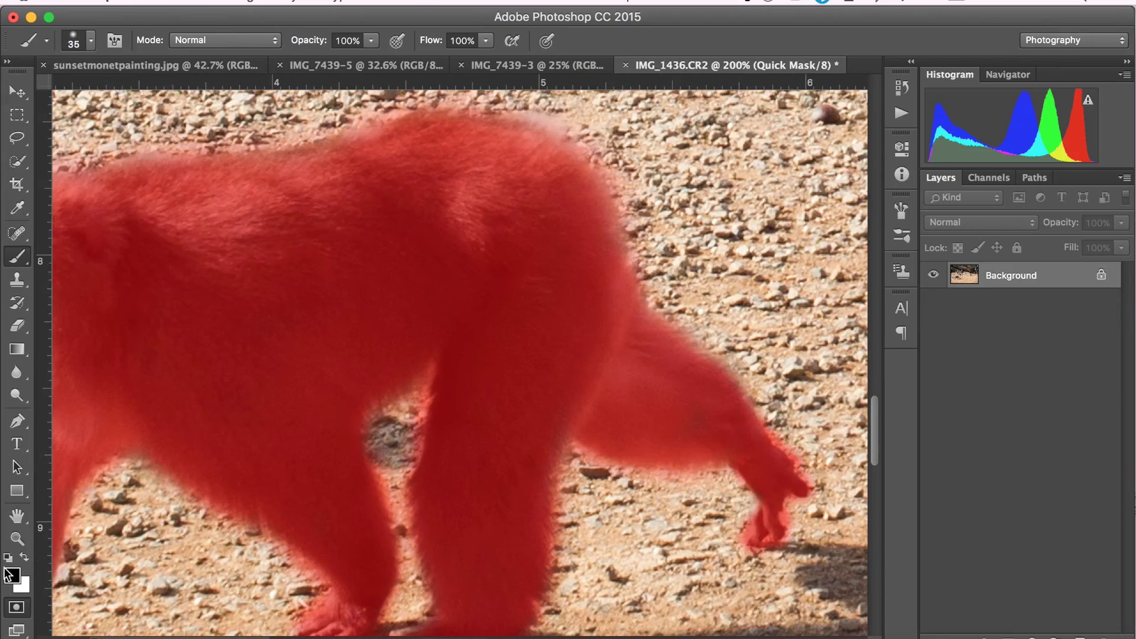
# Fit the photo on screen, turn the mask into a selection, and copy the monkey to Layer 1.
pyautogui.press('z')
pyautogui.press('super+0')
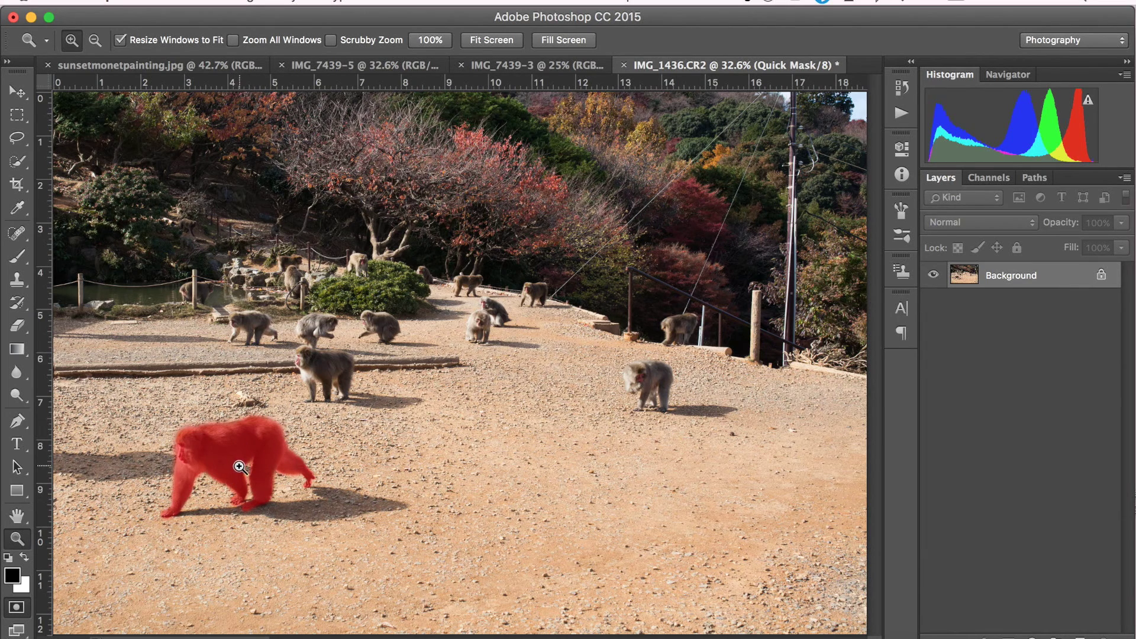
pyautogui.press('q')
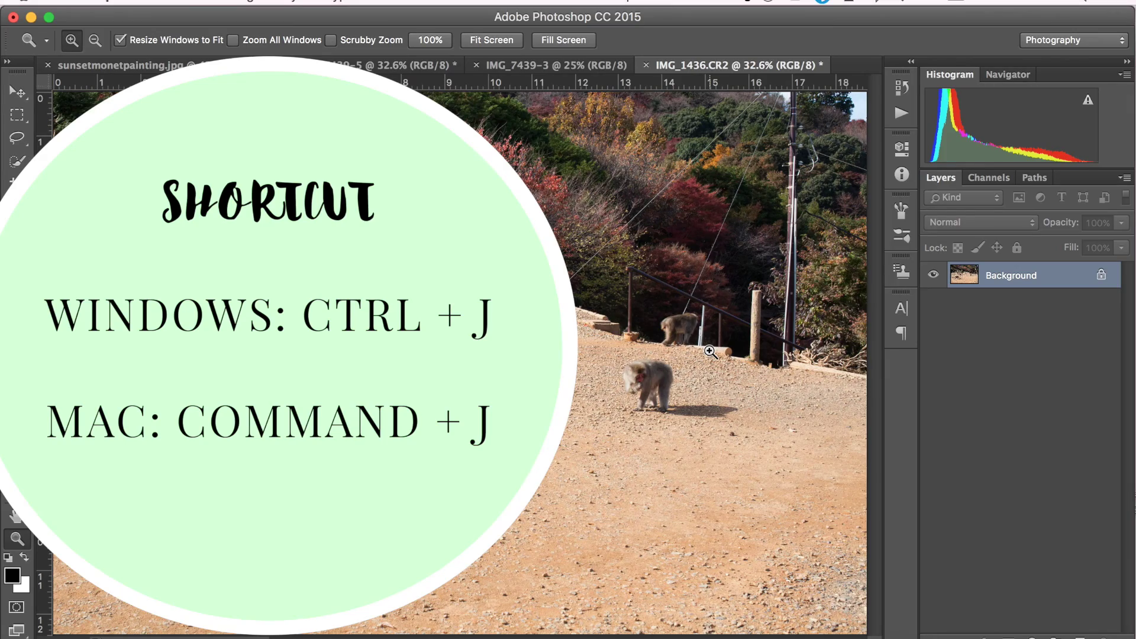
pyautogui.press('super+j')
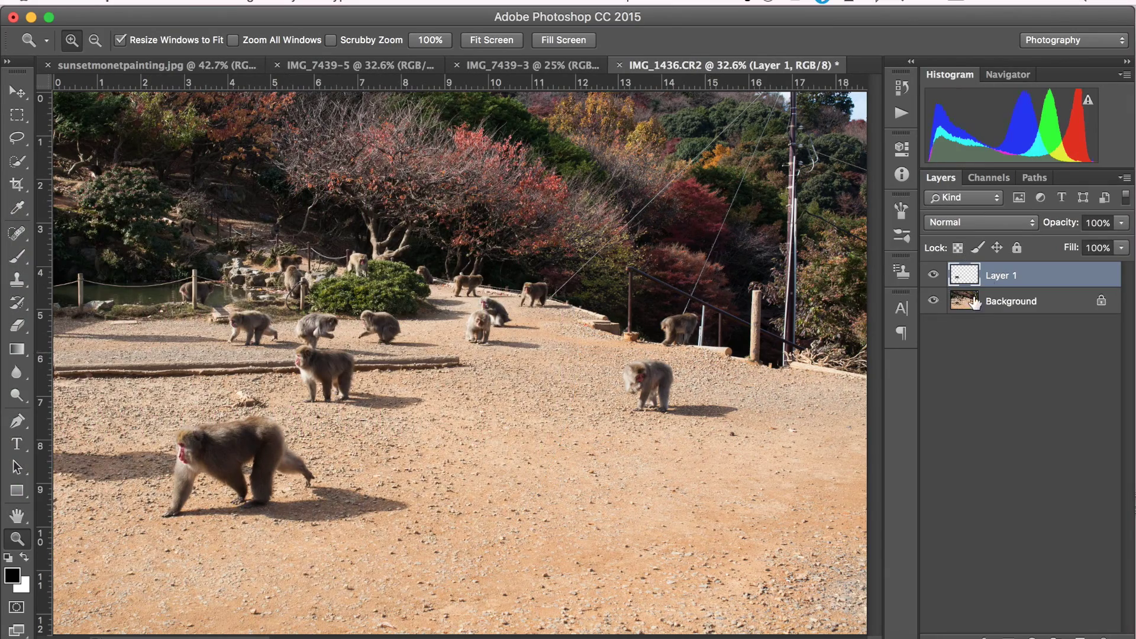
# Undo the accidental canvas flip, transform the monkey copy, and place a duplicate lower down.
pyautogui.click(199, 4)
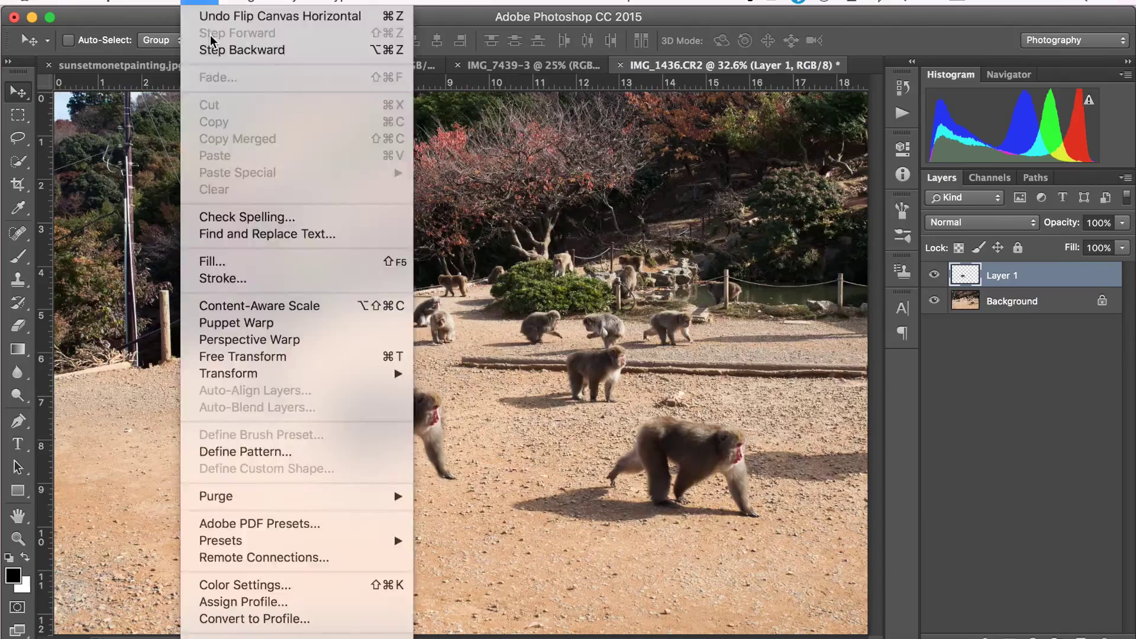
pyautogui.click(212, 49)
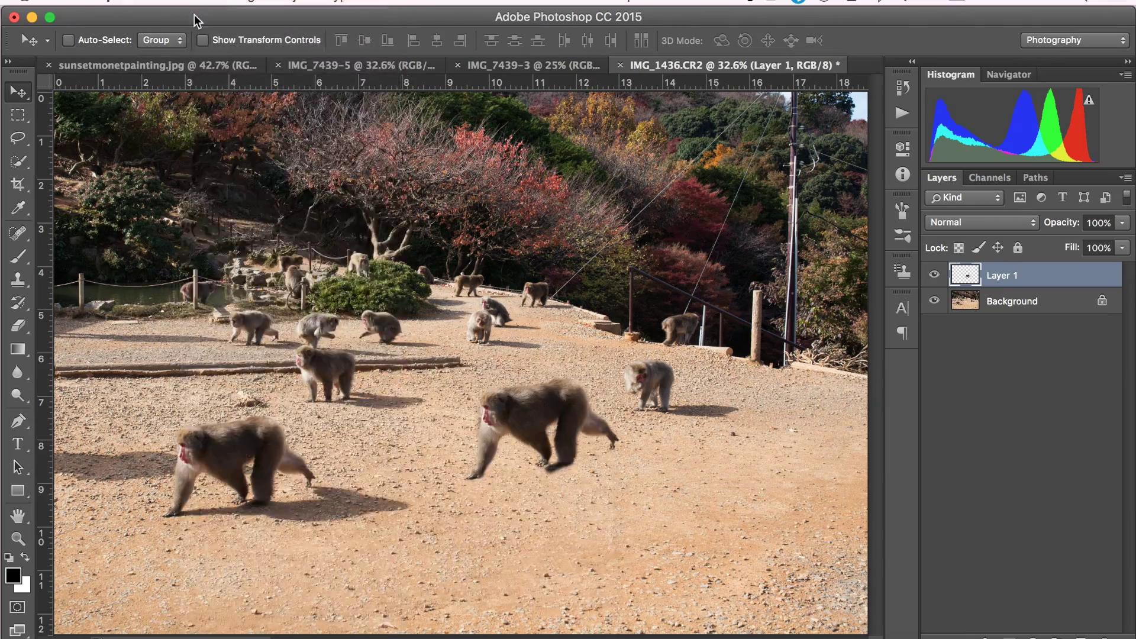
pyautogui.click(200, 3)
pyautogui.click(449, 407)
pyautogui.press('Return')
pyautogui.moveTo(512, 391); pyautogui.dragTo(451, 509)
# Place further monkey copies to the right and left, scaling and rotating the last one.
pyautogui.click(199, 4)
pyautogui.click(291, 355)
pyautogui.press('Return')
pyautogui.moveTo(540, 482); pyautogui.dragTo(881, 327)
pyautogui.moveTo(828, 367); pyautogui.dragTo(107, 343)
pyautogui.click(199, 3)
pyautogui.click(248, 353)
pyautogui.moveTo(199, 311); pyautogui.dragTo(97, 313)
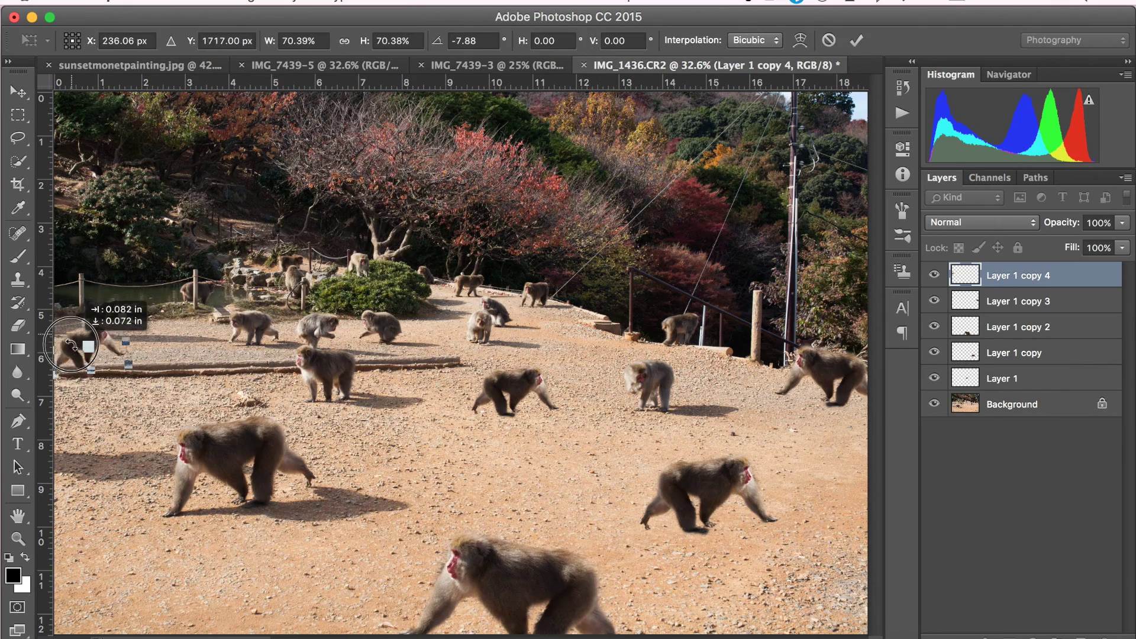
pyautogui.press('Return')
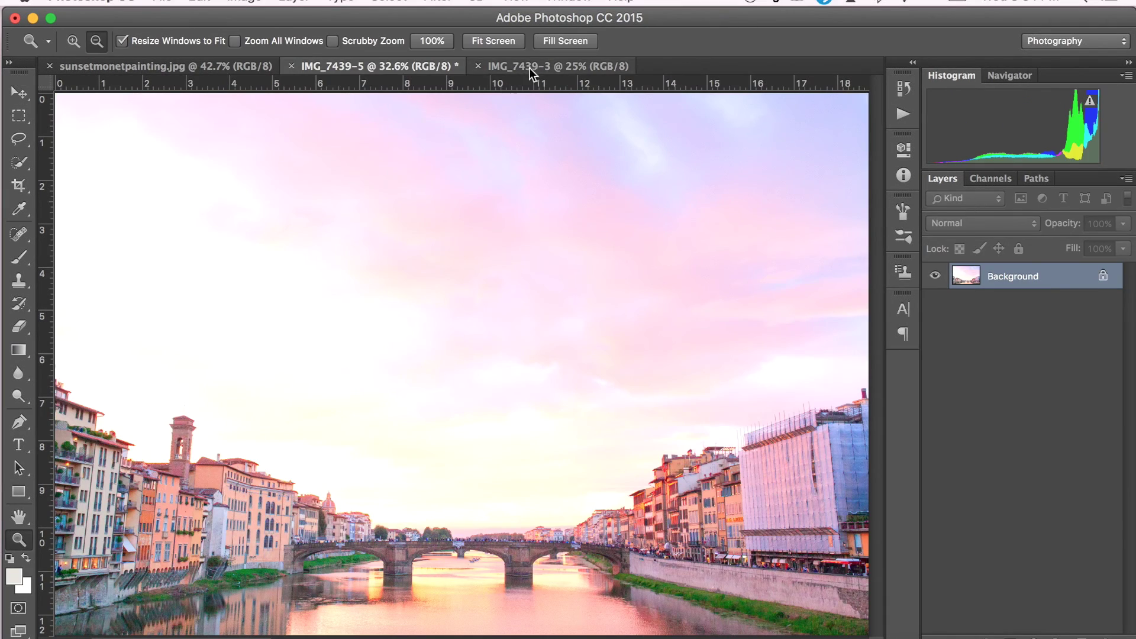